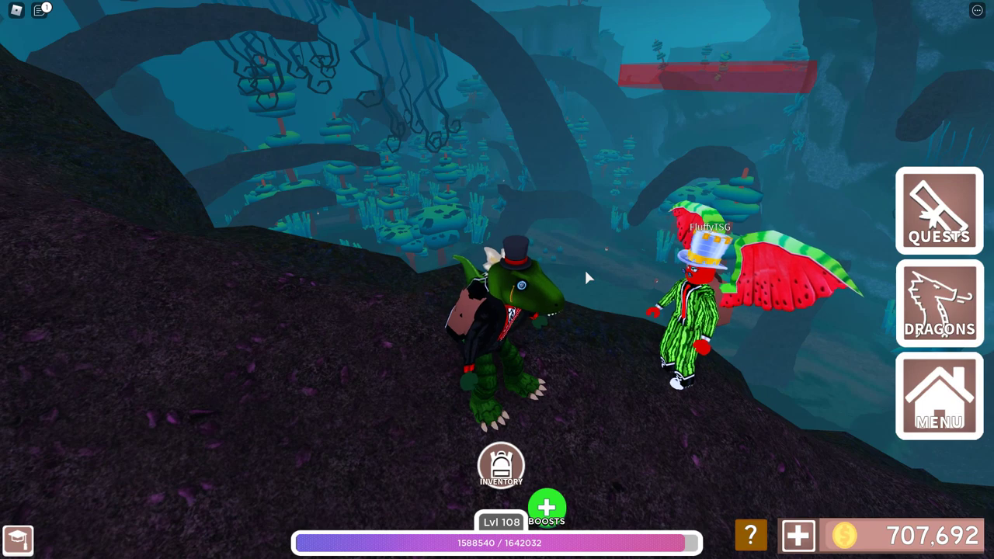
right_click(559, 275)
key("s")
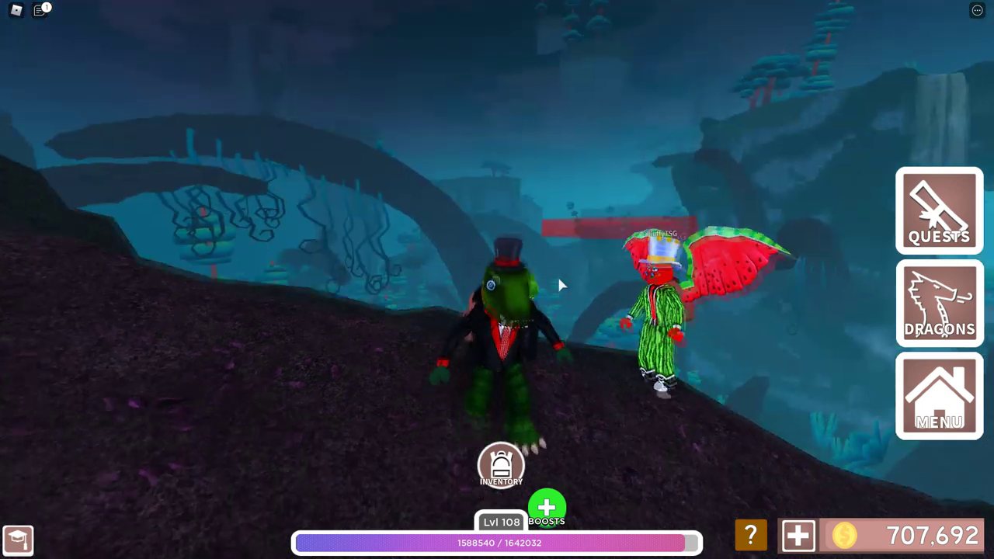
key("a")
key("w")
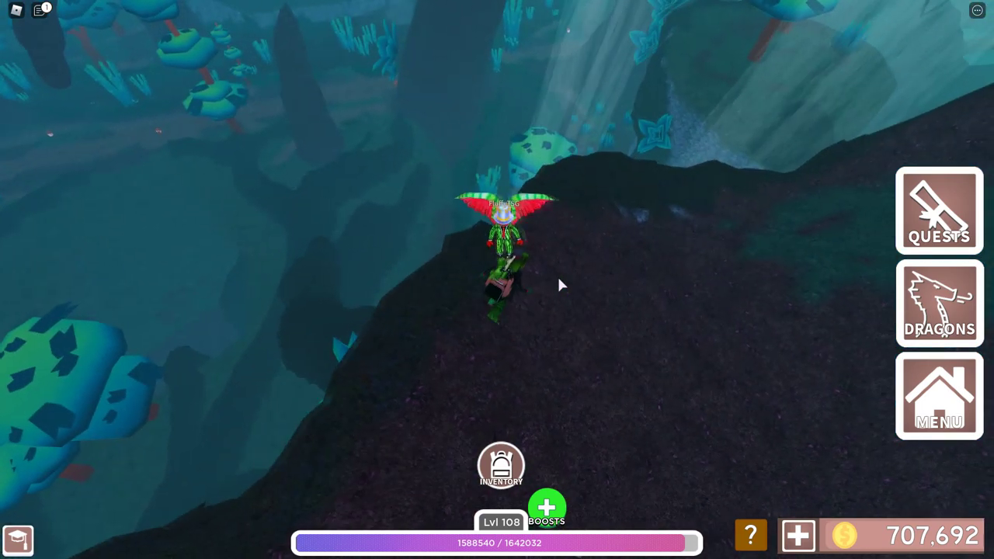
right_click(559, 278)
key("d")
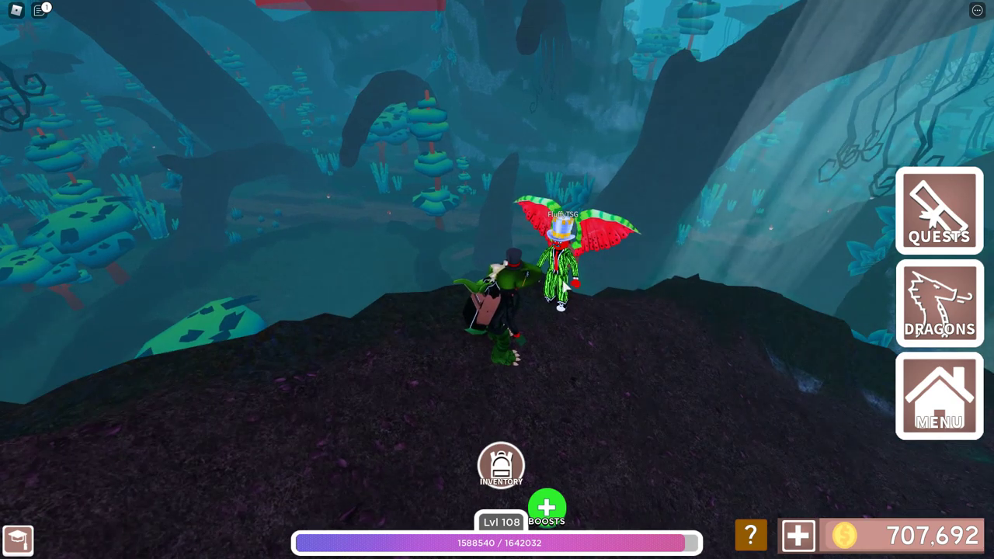
right_click(602, 328)
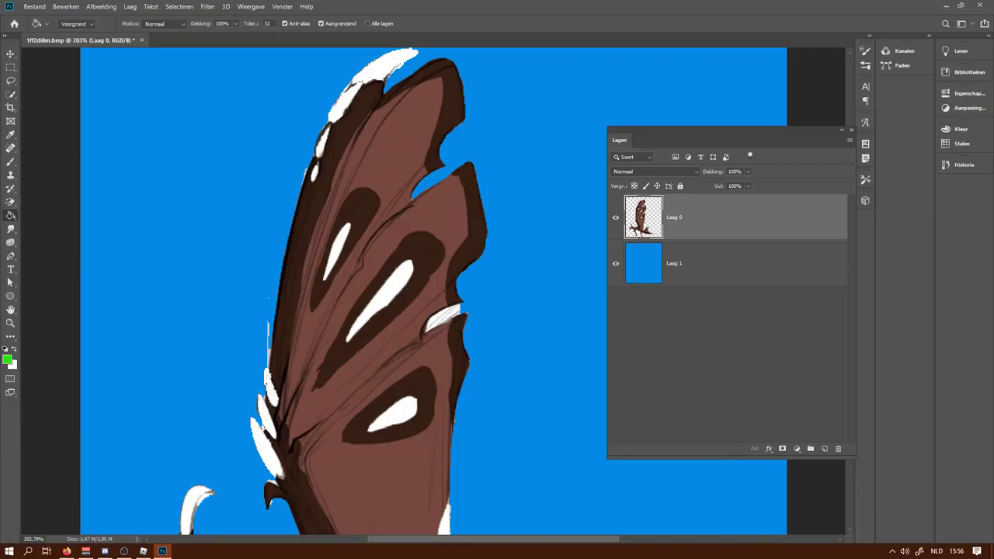
- Collapse the floating layer list off the canvas and set the foreground colour to a medium-dark green
scroll(362, 304, "down", 5)
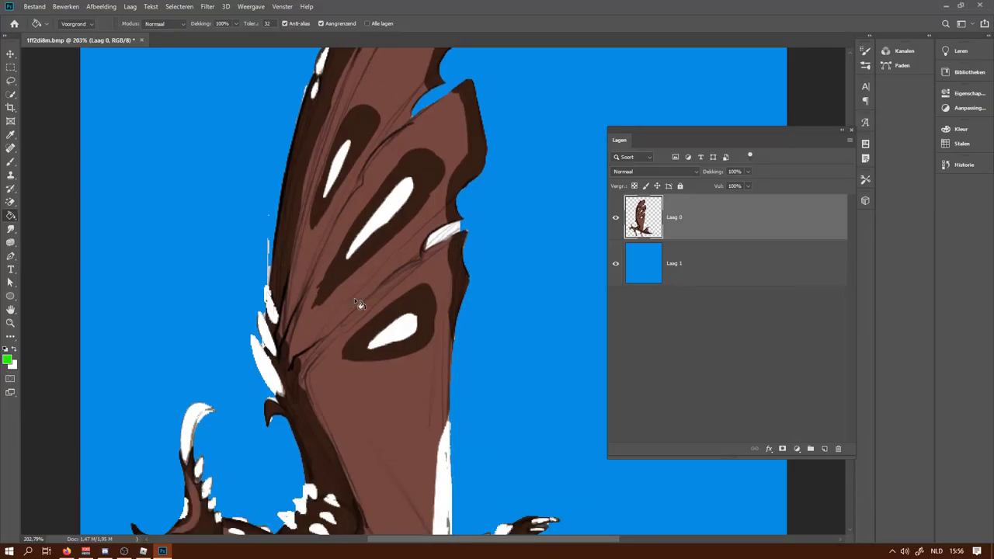
scroll(368, 267, "down", 6)
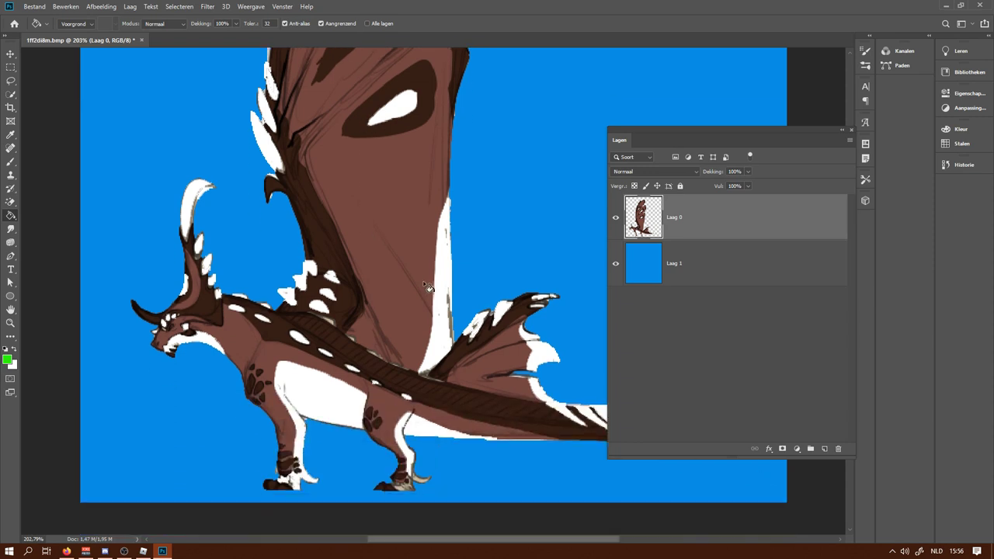
scroll(427, 287, "up", 2)
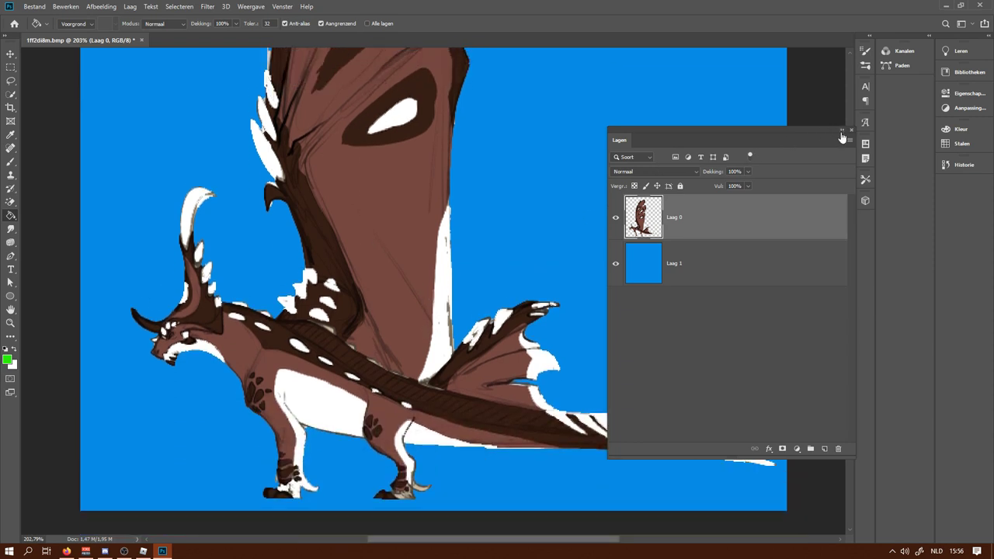
left_click(842, 130)
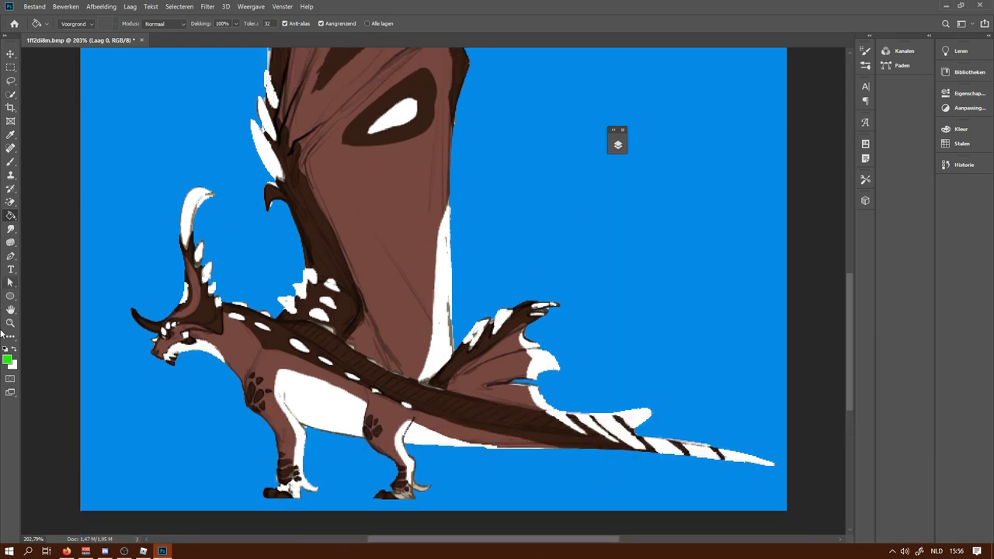
left_click(7, 359)
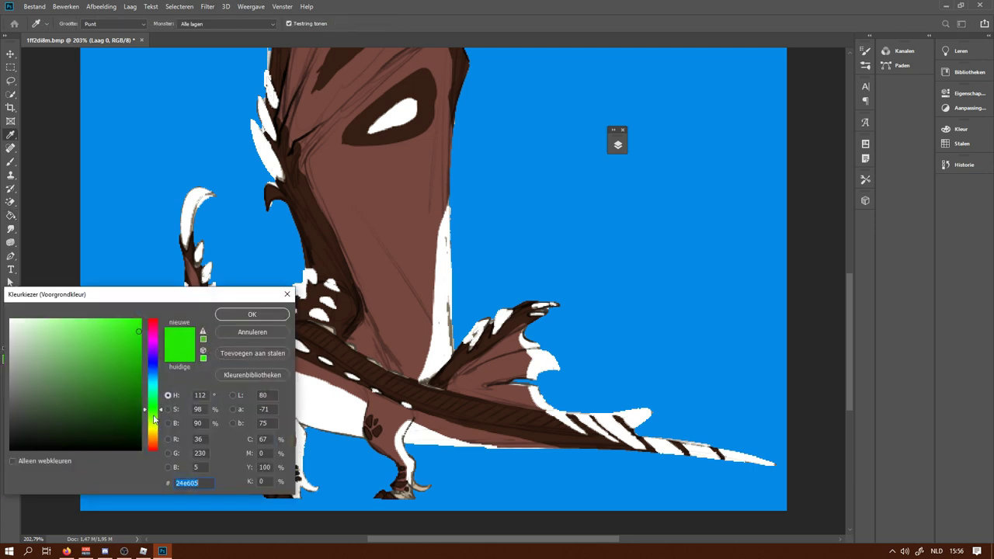
left_click_drag(135, 390, 121, 395)
left_click(239, 314)
key("g")
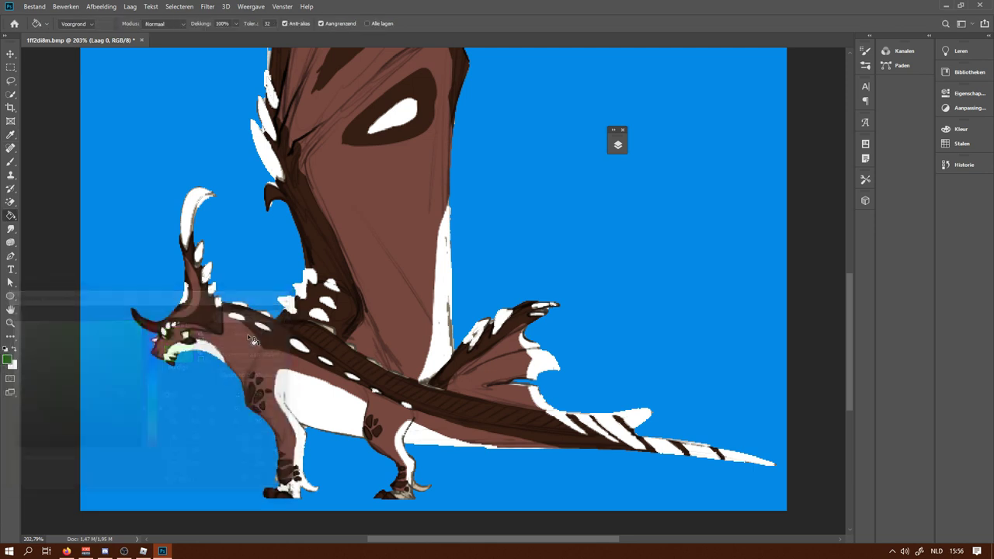
- Fill the dragon's reddish-brown wing membrane, tail fin, body, head and inner horn areas with the green using the Paint Bucket
left_click(398, 202)
left_click(467, 370)
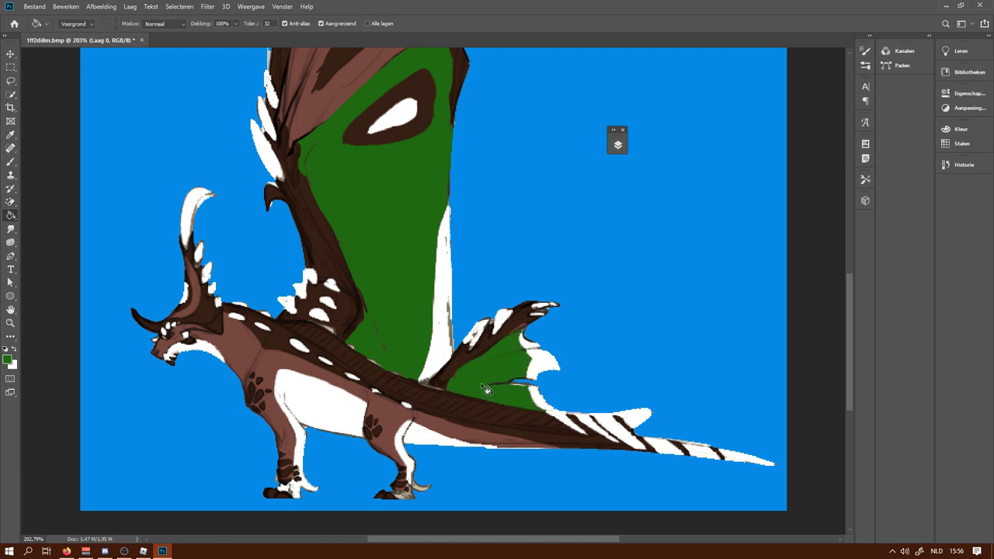
left_click(273, 363)
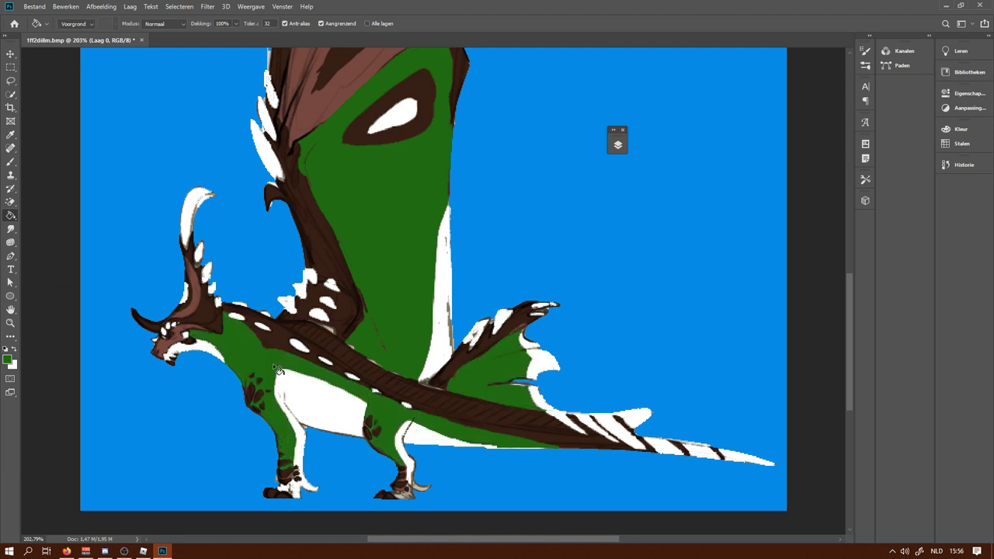
left_click(192, 331)
left_click(199, 308)
scroll(328, 302, "up", 3)
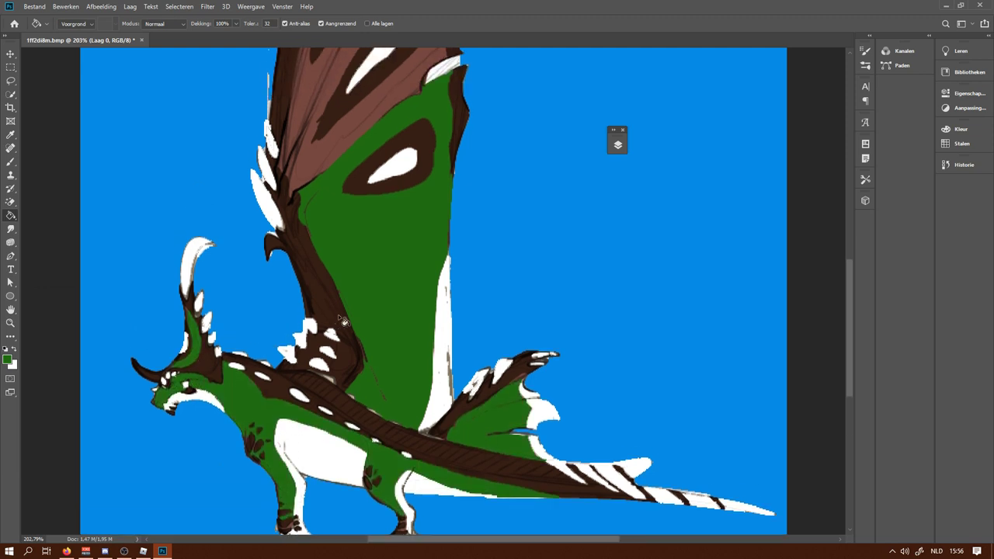
left_click(318, 247)
scroll(326, 264, "up", 2)
scroll(340, 277, "up", 3)
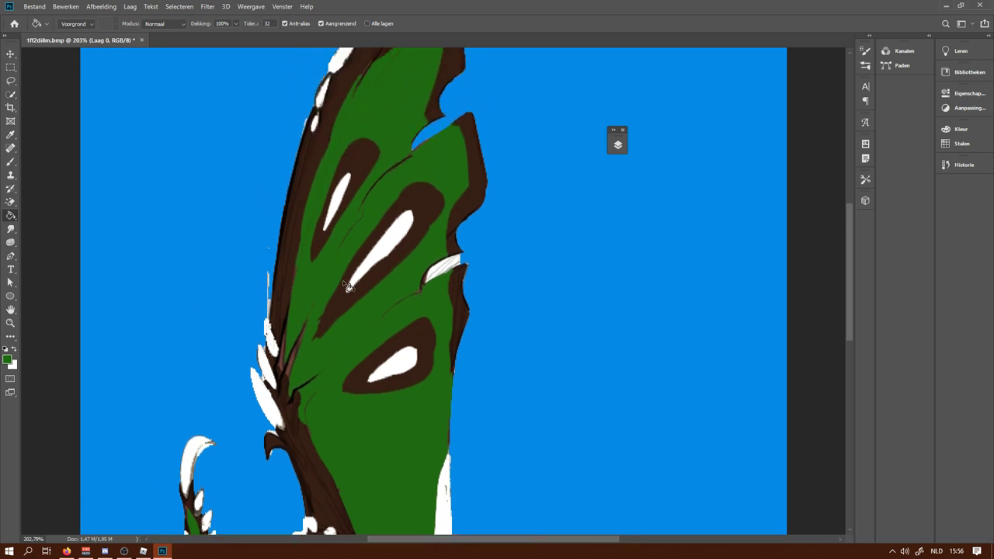
- Set the foreground colour to dark green 153510 and fill the dark brown areas of the back and wing arm
scroll(321, 306, "down", 3)
scroll(393, 351, "down", 5)
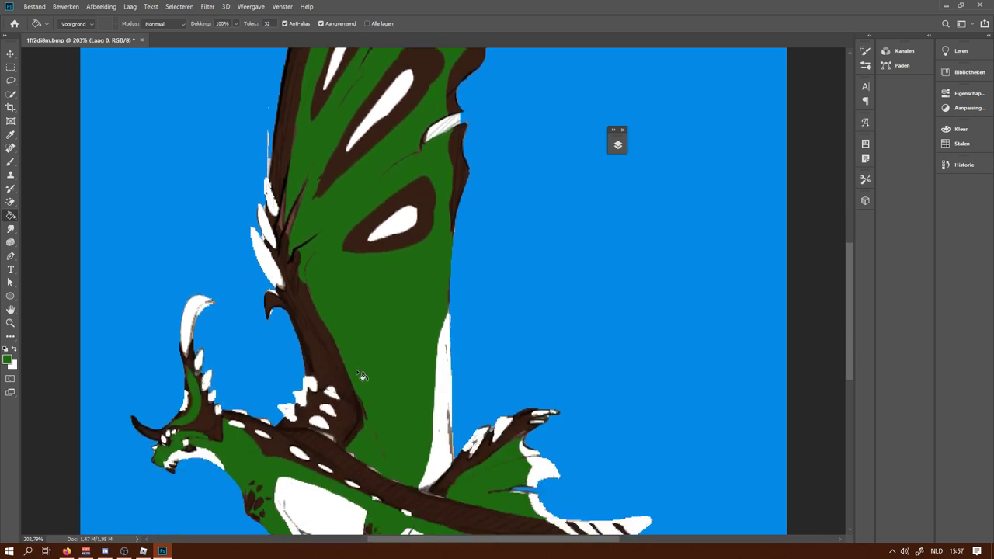
left_click(7, 358)
left_click_drag(120, 397, 101, 423)
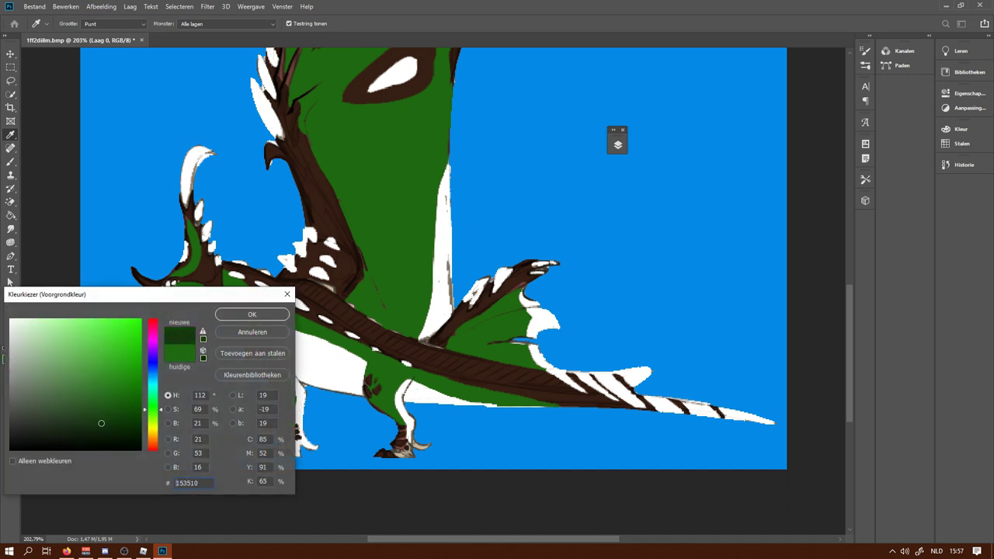
left_click(272, 316)
left_click(334, 306)
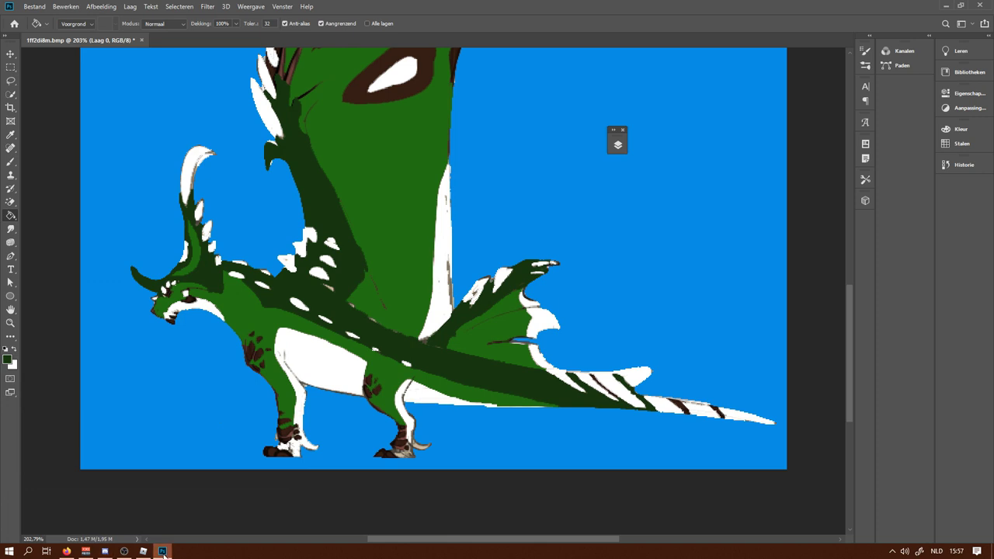
- Fill the remaining dark brown wing edges and eye-spot rings with the dark green
scroll(357, 334, "up", 5)
scroll(359, 332, "up", 8)
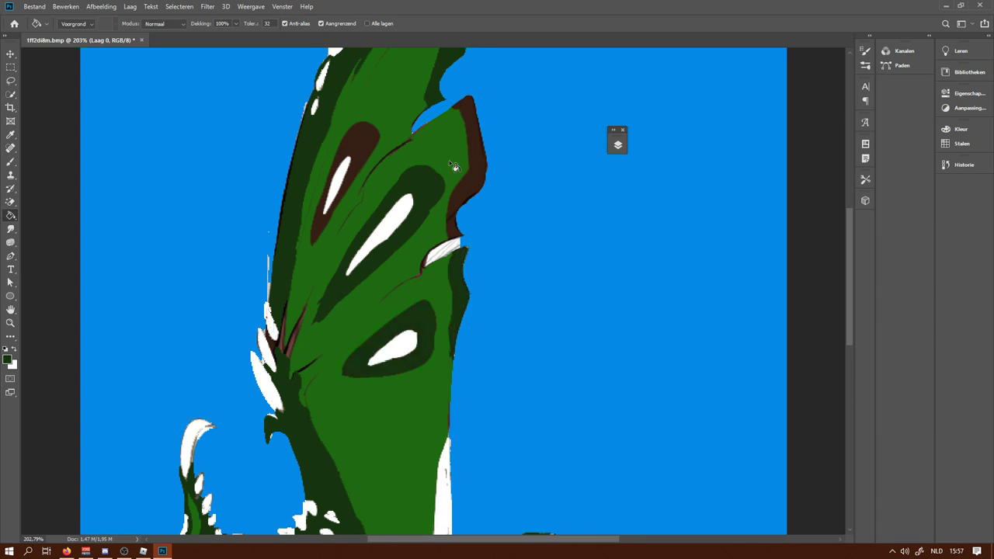
scroll(455, 161, "up", 2)
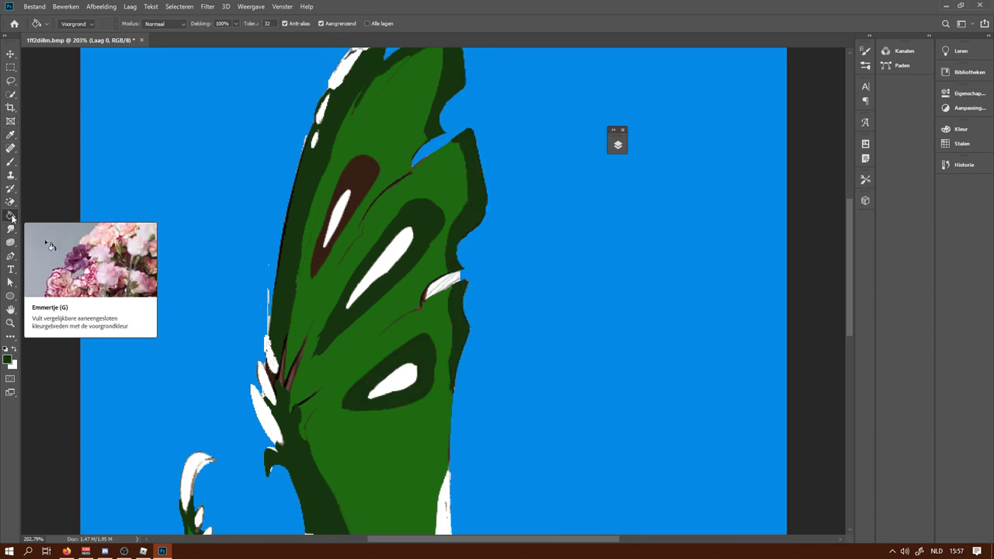
left_click(354, 179)
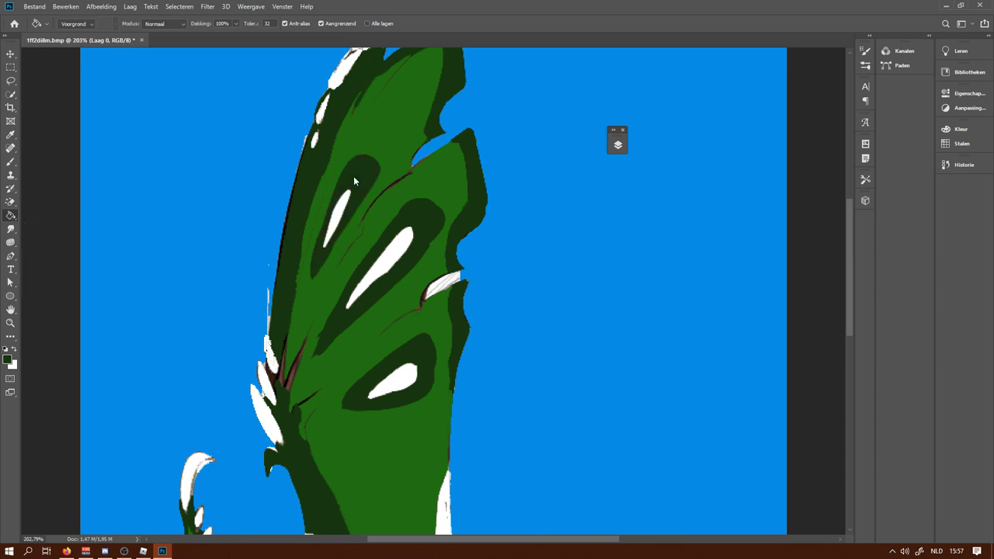
- Fill the dark brown paw-print markings, leg bands and feet with the dark green, undoing any stray fill
scroll(326, 225, "down", 5)
scroll(284, 278, "down", 10)
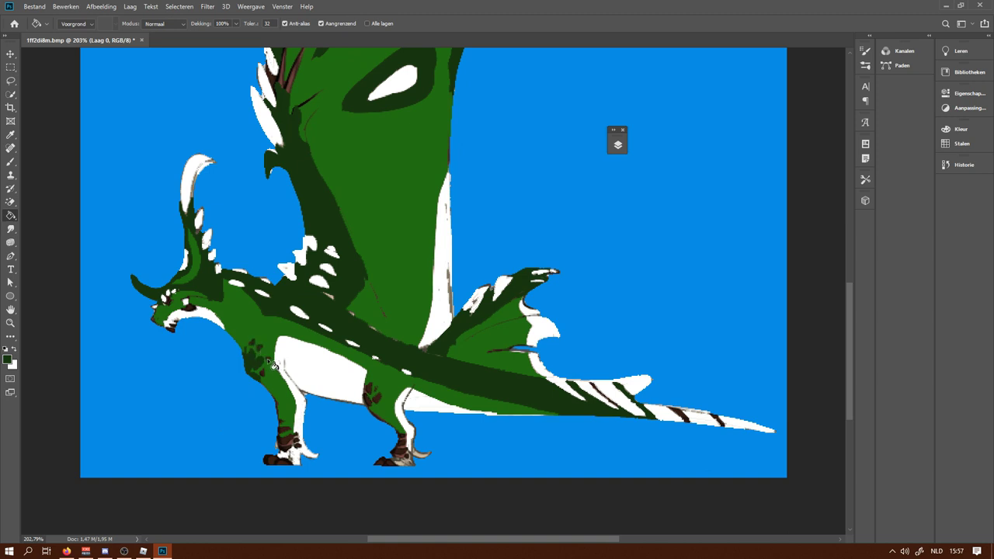
left_click(271, 365)
key("ctrl+z")
left_click(283, 460)
left_click(392, 464)
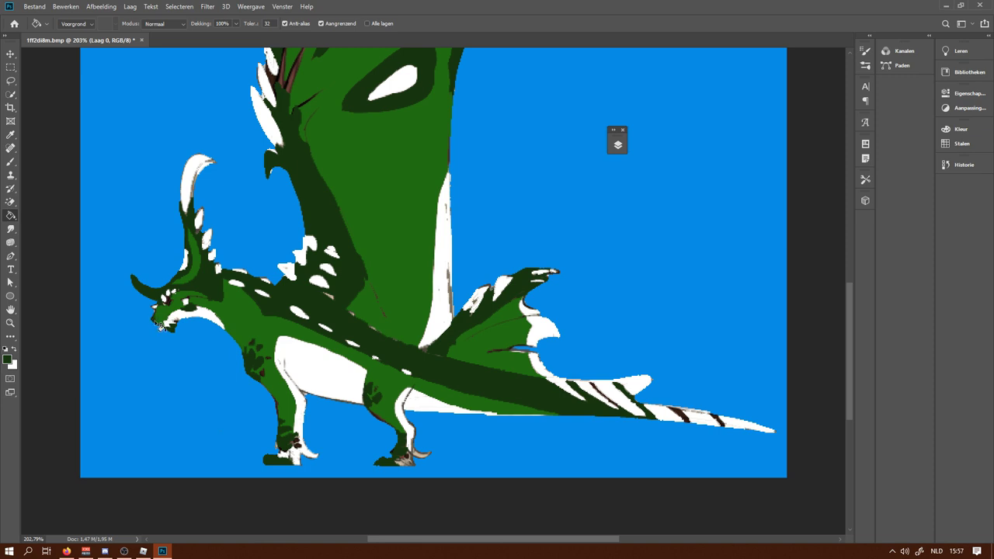
- Fill the remaining brown tail stripe and the reddish streaks at the wing's base with the dark green
scroll(160, 325, "up", 2)
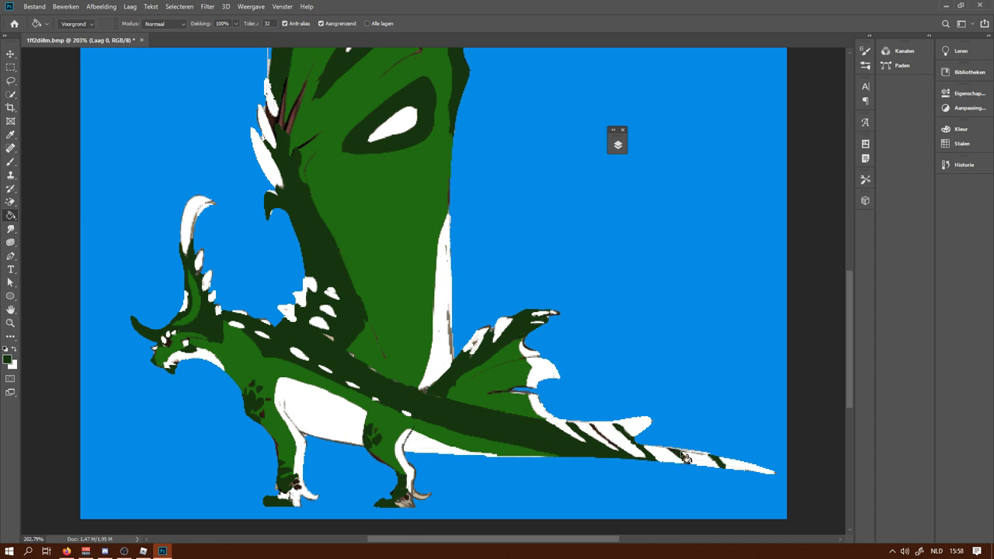
scroll(621, 421, "up", 5)
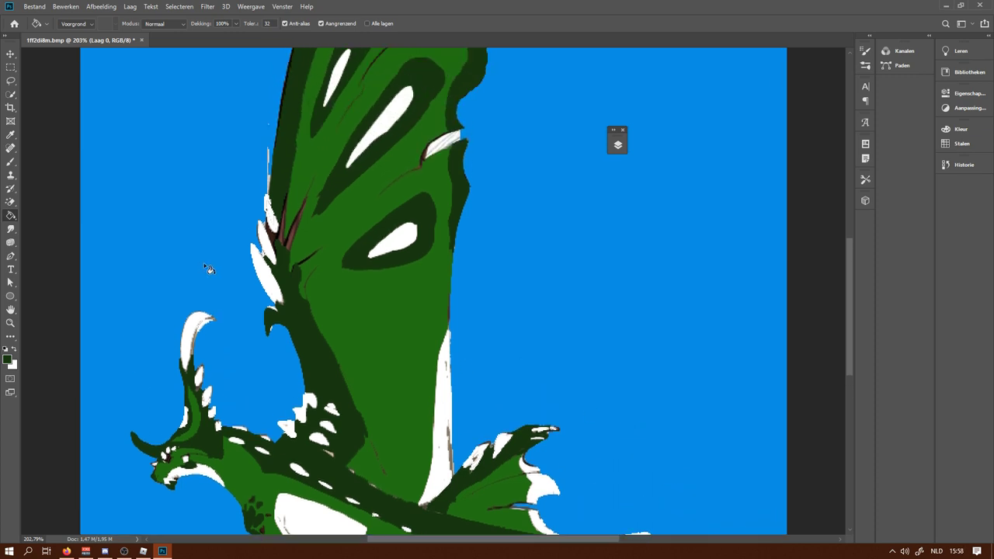
left_click(282, 237)
left_click_drag(849, 303, 826, 335)
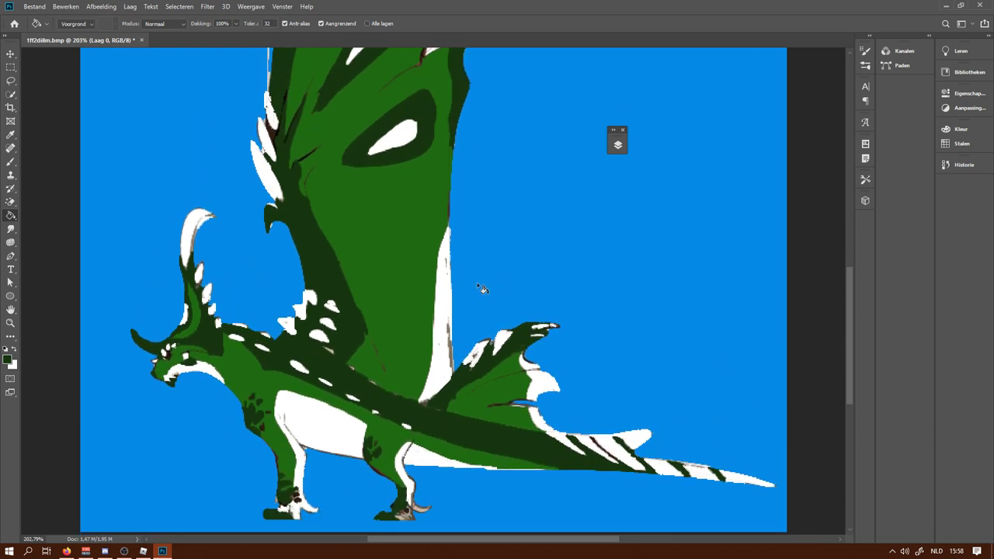
- Set the foreground colour to black 000000 and fill the white belly, inner legs and underside of the tail
scroll(313, 439, "up", 2)
scroll(280, 419, "down", 3)
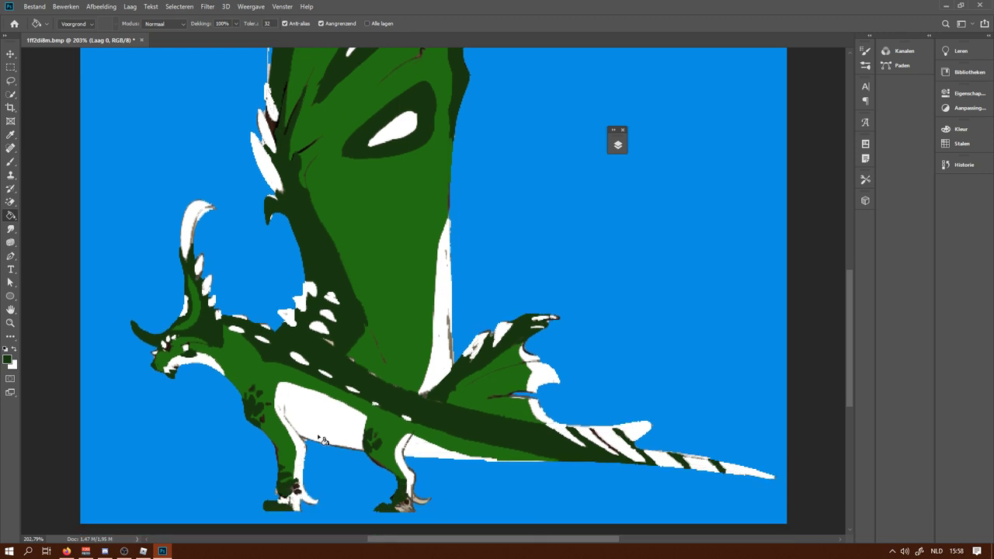
left_click(6, 360)
left_click(108, 449)
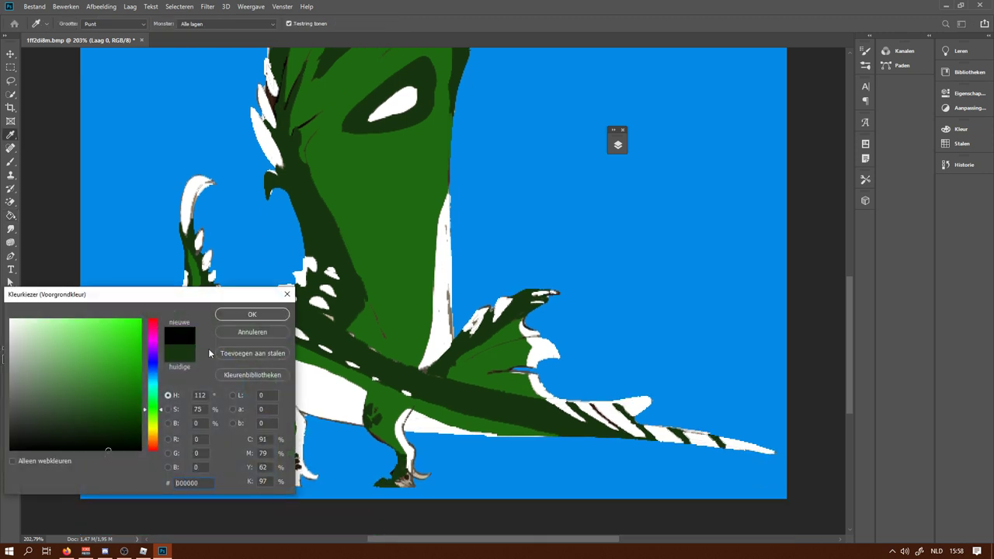
left_click(252, 314)
left_click(318, 412)
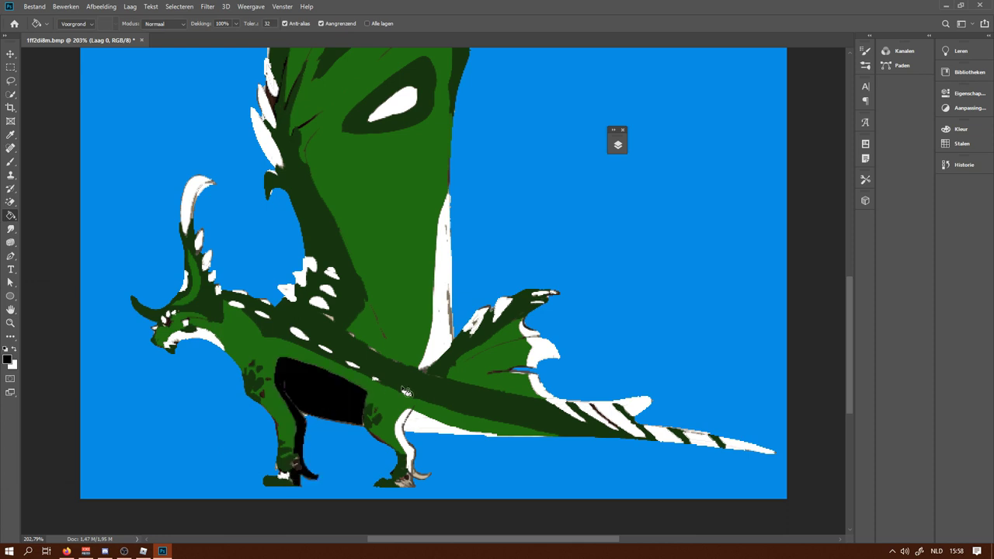
left_click(423, 433)
left_click(402, 430)
- Fill the white tail spike and the white bands along the tail tip with black
left_click(632, 407)
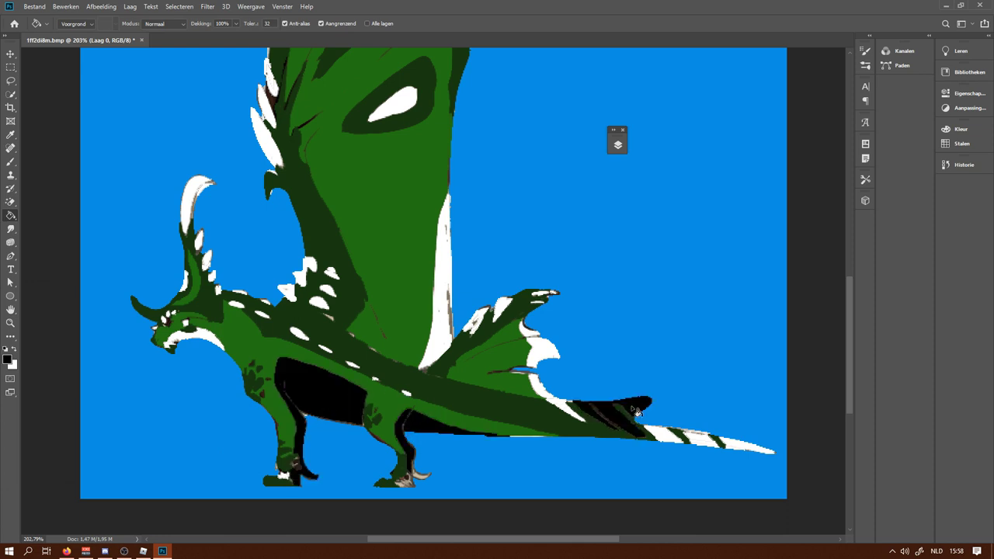
left_click(670, 436)
left_click(698, 439)
left_click(747, 446)
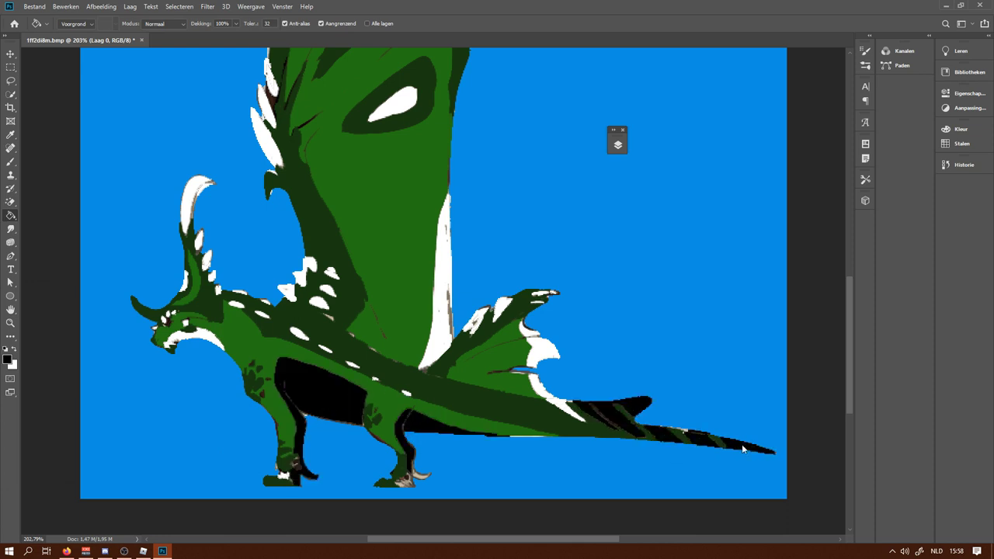
- Fill the white trailing edge of the tail fin and a small white marking at its tip with black
left_click(542, 392)
left_click(545, 353)
left_click(535, 328)
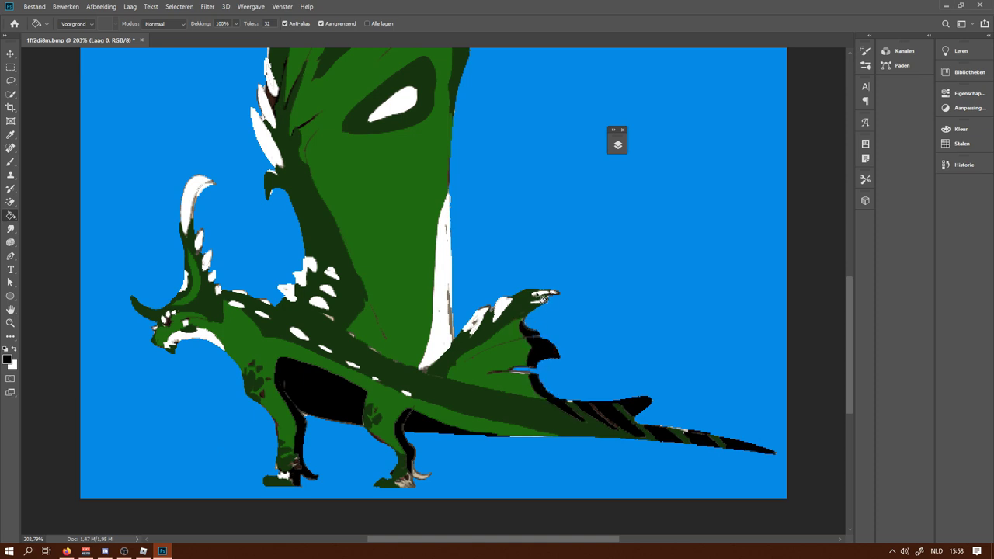
left_click(546, 300)
left_click(541, 309)
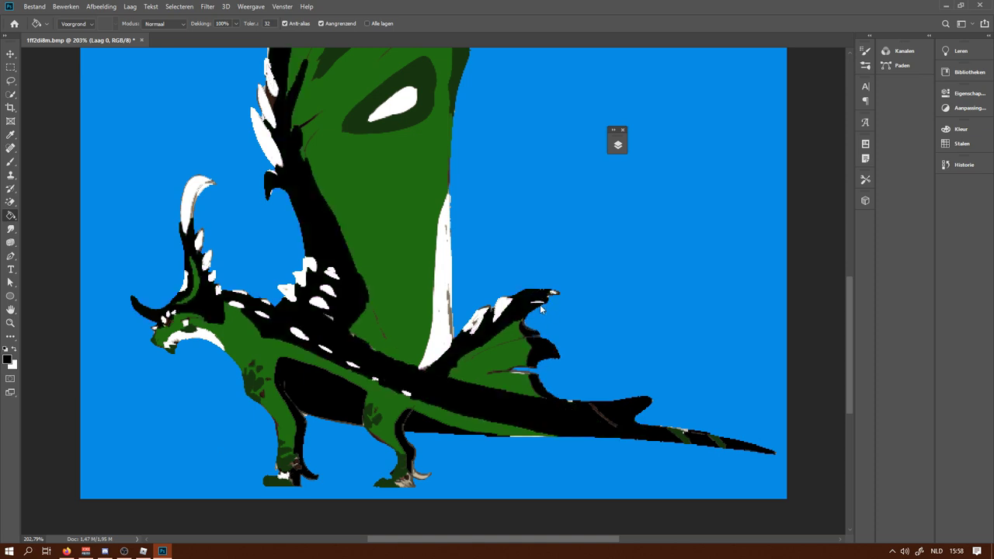
key("z")
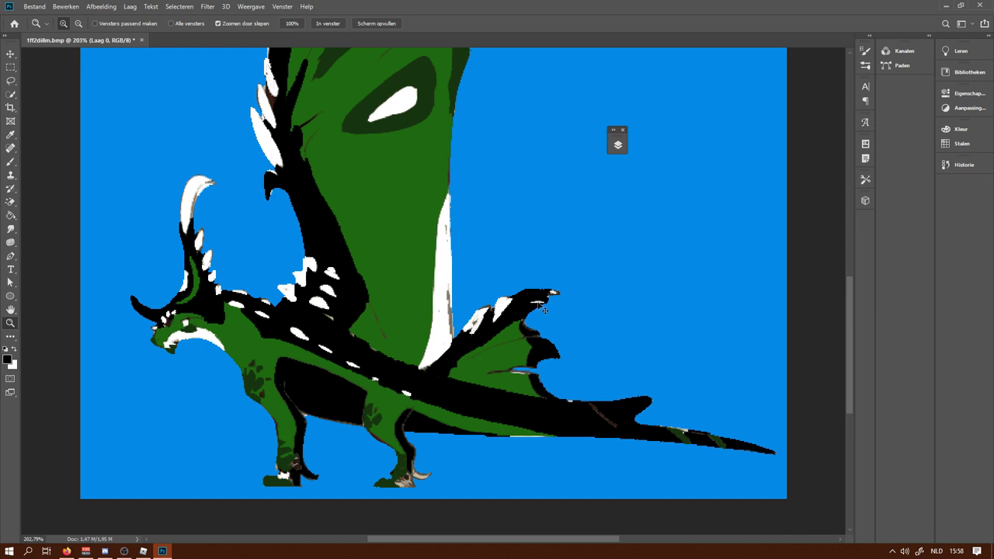
key("ctrl+z")
- Fill the white tail fin spikes and the white strip along the wing's lower trailing edge with black using the Paint Bucket
left_click(544, 309)
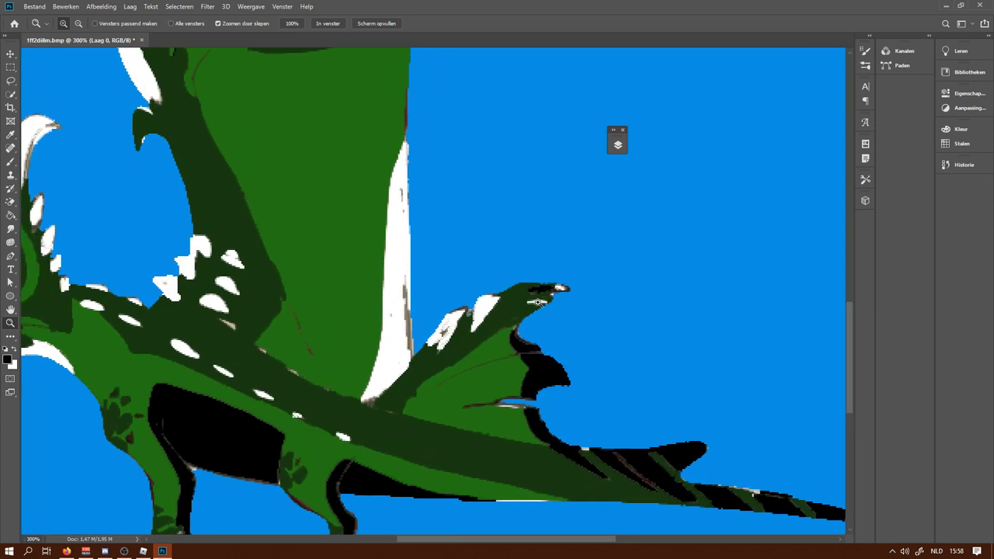
left_click(10, 216)
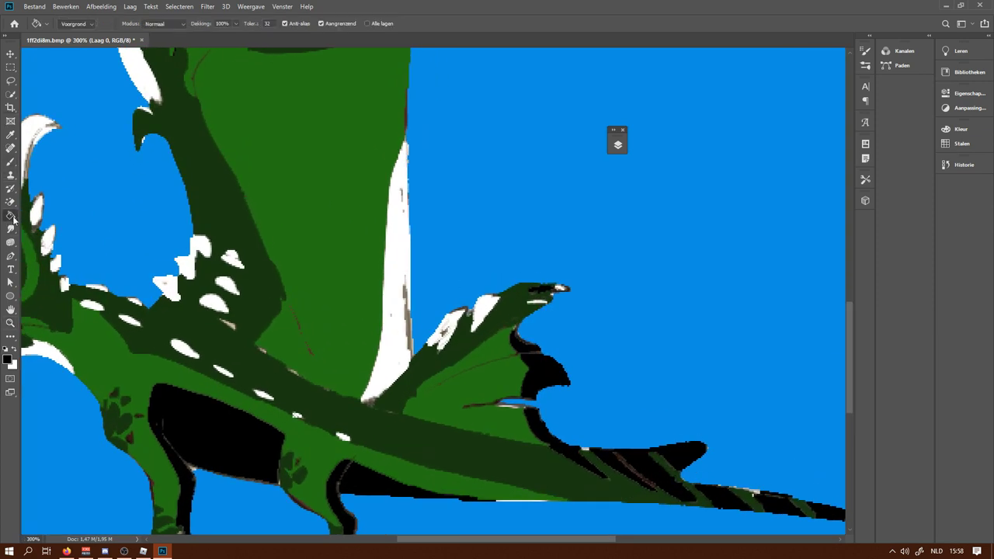
left_click(486, 310)
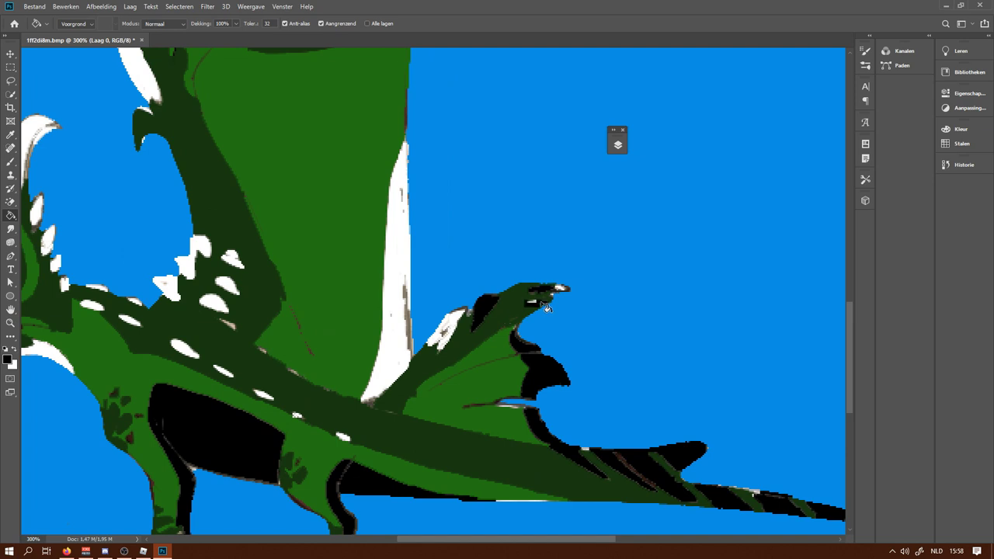
left_click(450, 325)
left_click(401, 295)
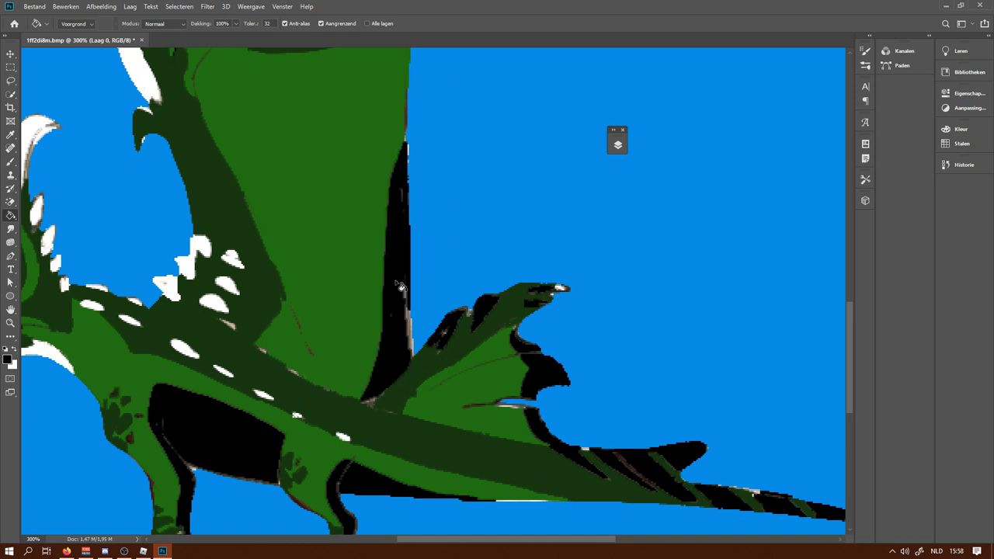
- Fill the white spots and spikes on the shoulder at the wing's base with black, undoing any misplaced fill
scroll(260, 264, "down", 2)
left_click(214, 250)
left_click(230, 228)
key("ctrl+z")
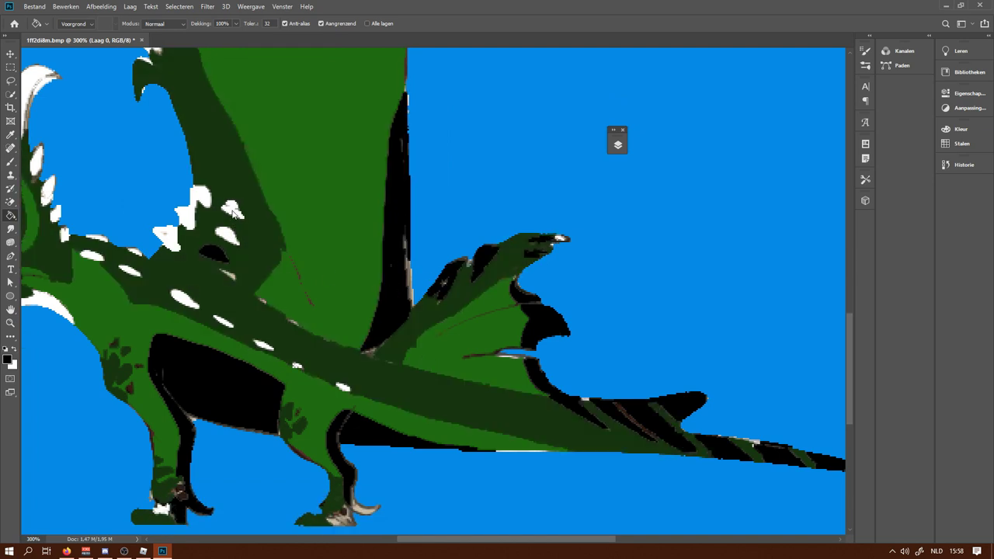
left_click(232, 211)
left_click(230, 235)
left_click(199, 195)
left_click(167, 236)
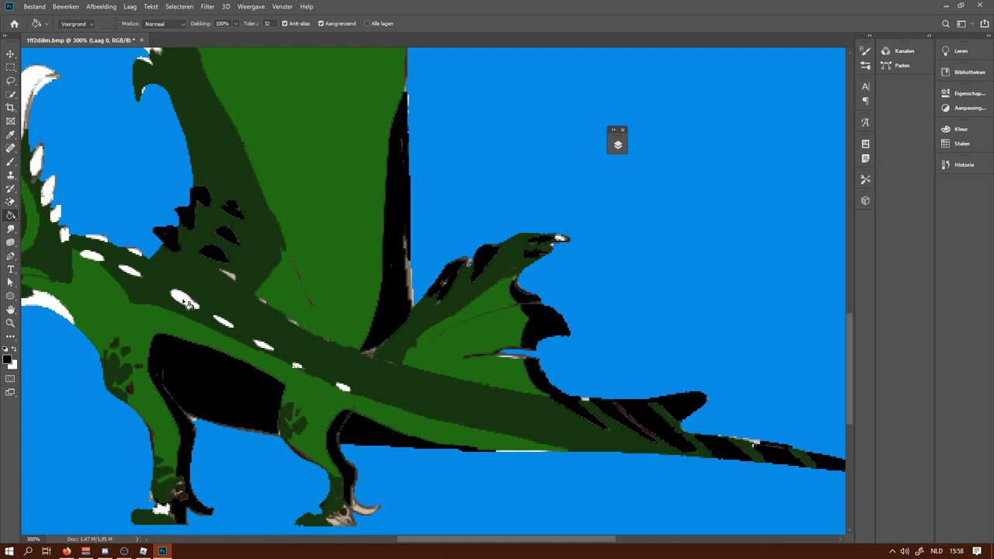
- Fill the white spots along the back and the white patch on the front foot with black, undoing the misplaced fill
left_click(184, 299)
left_click(227, 324)
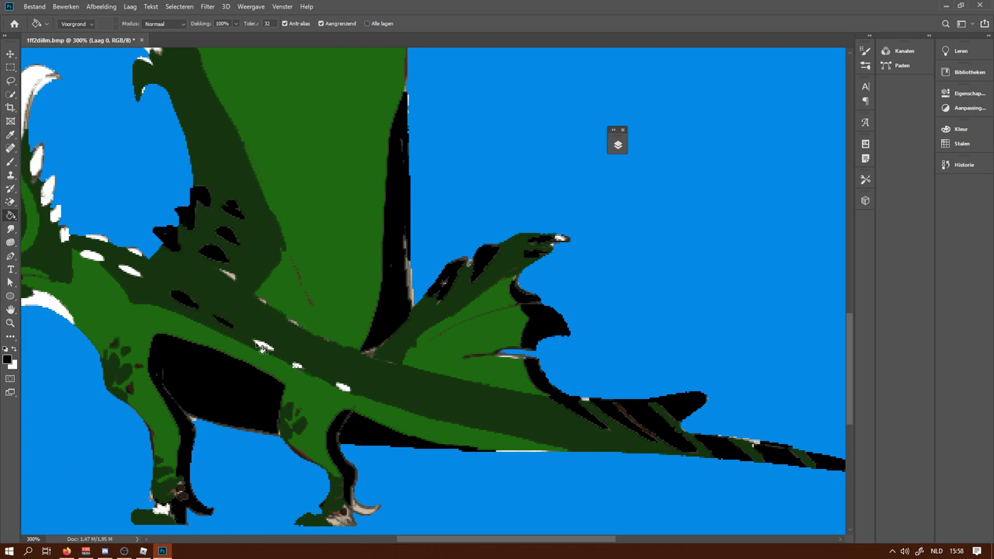
left_click(263, 345)
left_click(299, 368)
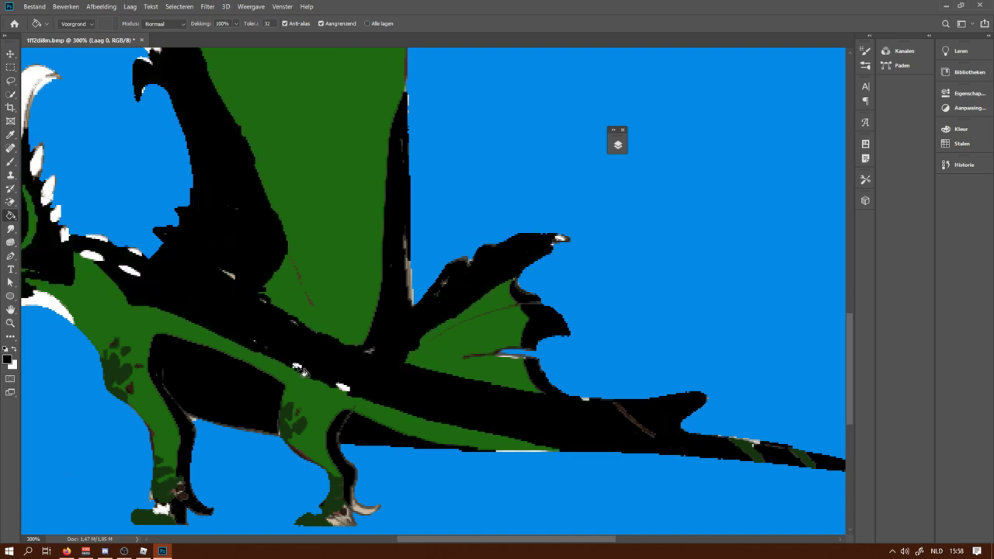
key("ctrl+z")
left_click(342, 387)
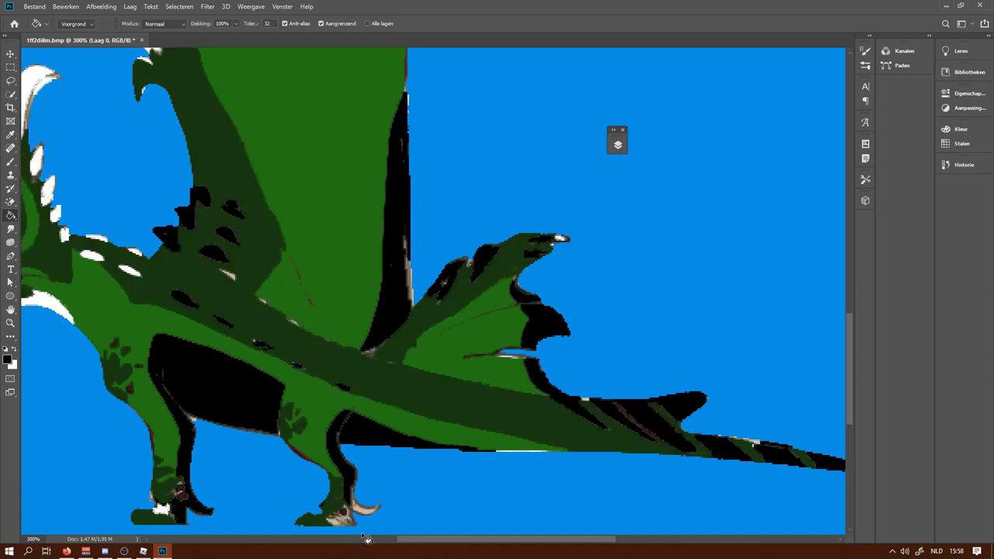
left_click(167, 511)
- Fill the white jaw, the tall curved horn and the row of white spikes behind the horn with black
left_click_drag(428, 540, 319, 541)
scroll(455, 382, "up", 2)
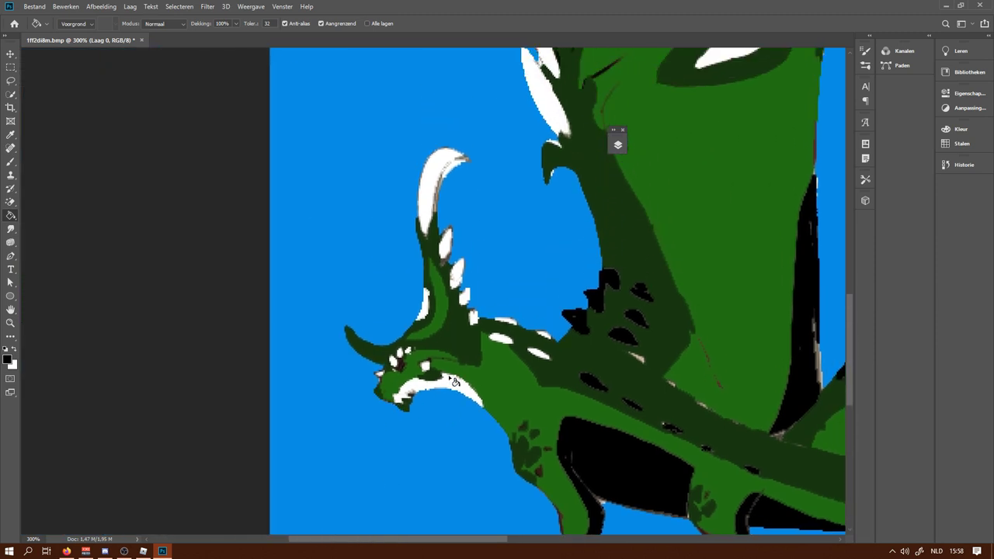
left_click(455, 386)
left_click(437, 210)
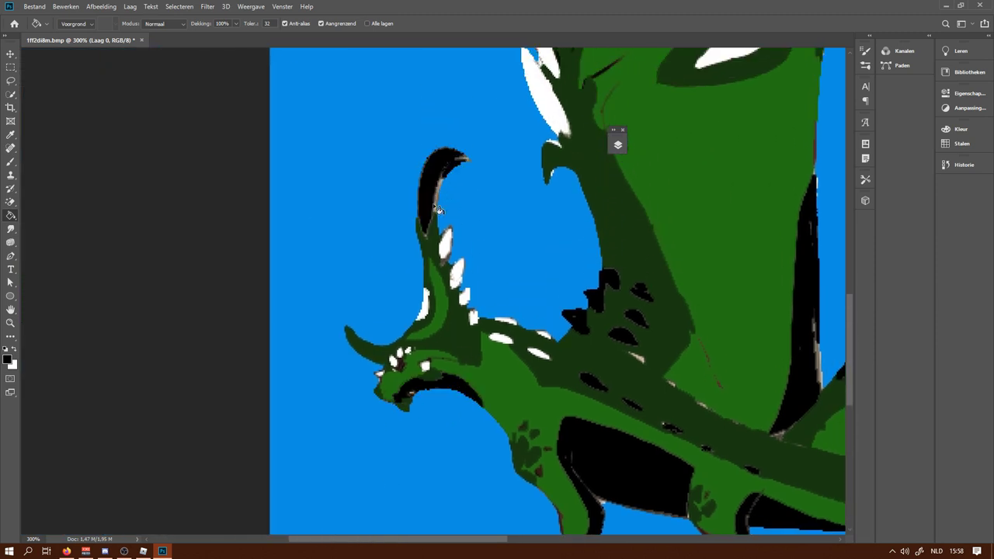
left_click(453, 259)
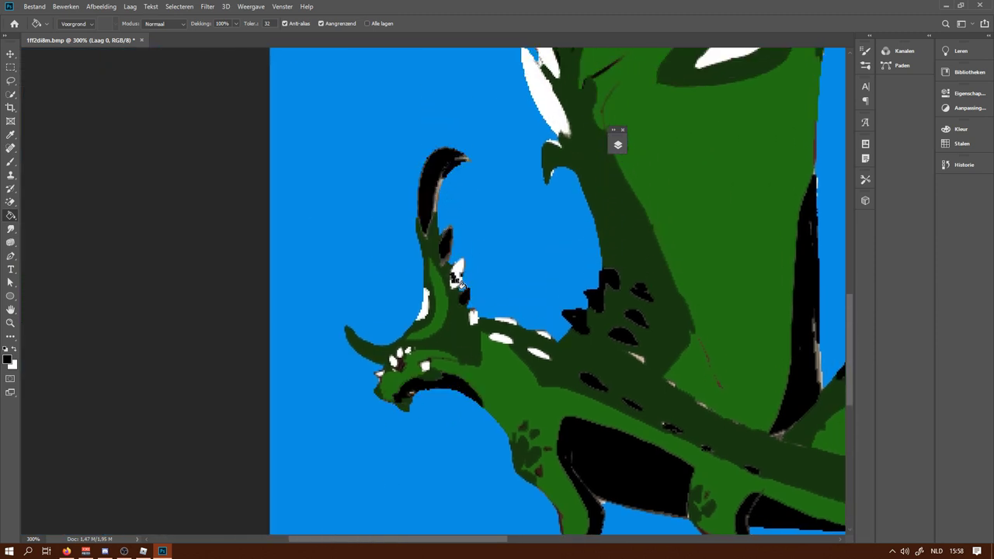
left_click(458, 274)
left_click(460, 287)
left_click(473, 317)
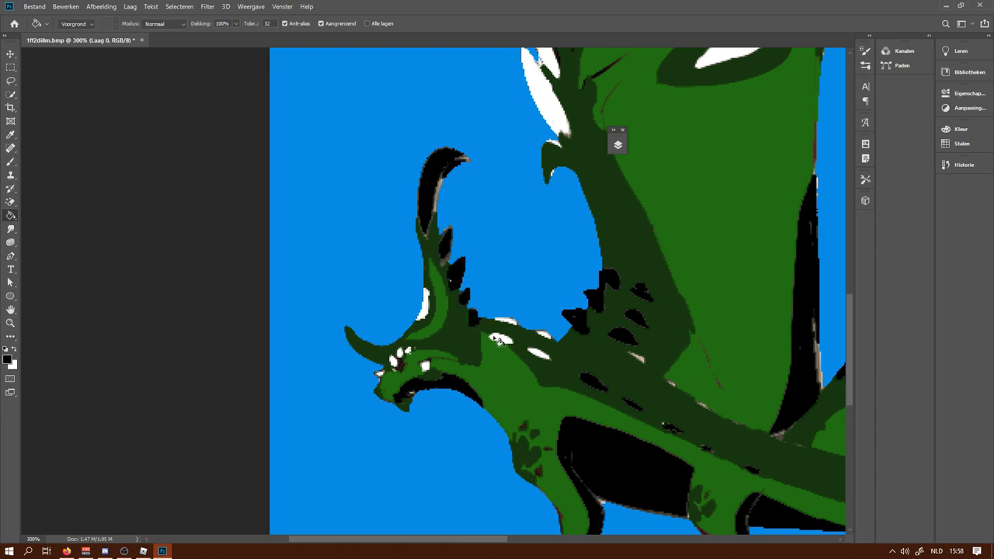
- Fill the white spots between the neck and the shoulder with black
left_click(501, 340)
left_click(503, 321)
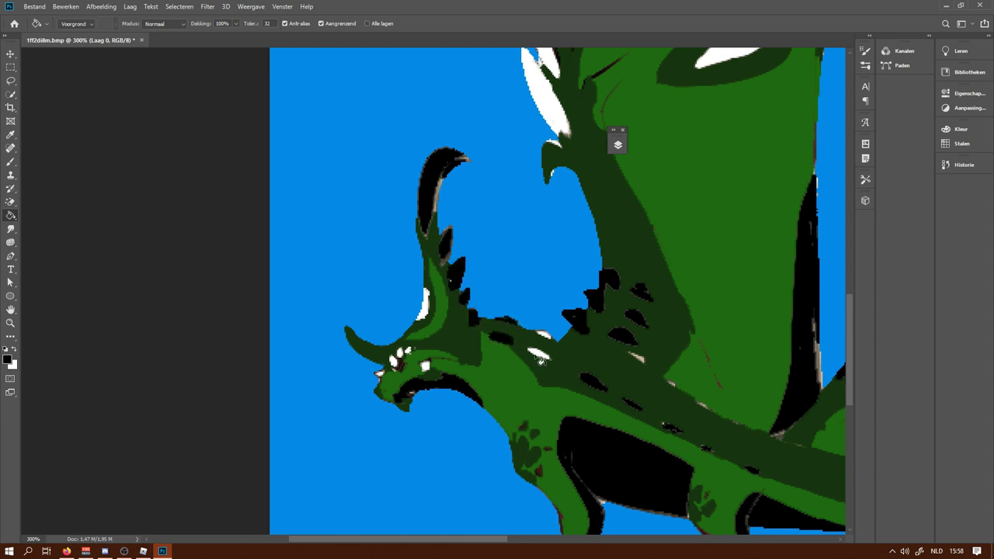
left_click(539, 356)
left_click(544, 335)
- Fill the white patch at the front of the tall horn's base and the small white face markings with black
left_click(427, 311)
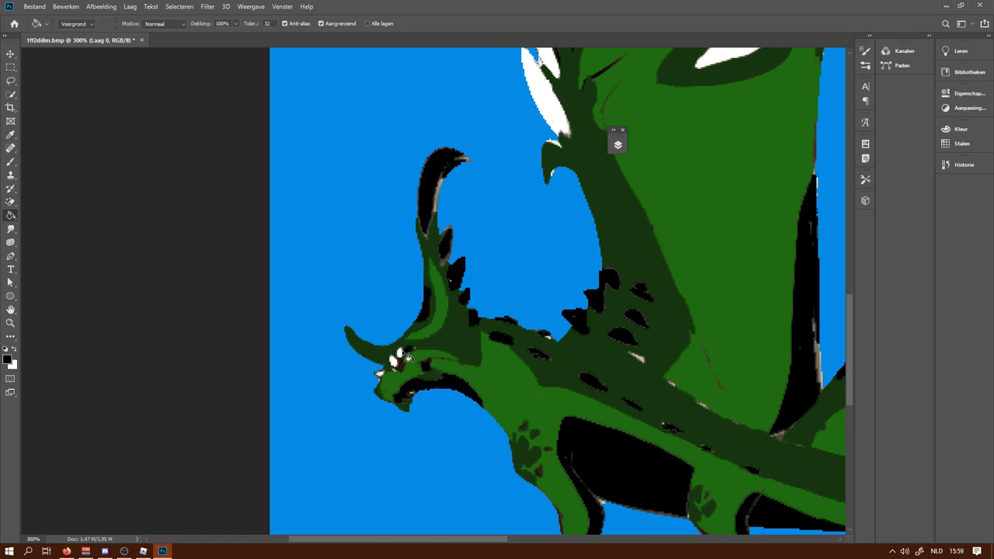
left_click(401, 353)
left_click(401, 362)
left_click(393, 361)
- Fill the white centre of the wing's lowest eye spot and the streaky white marking on its trailing edge with black
scroll(529, 317, "up", 5)
left_click(730, 228)
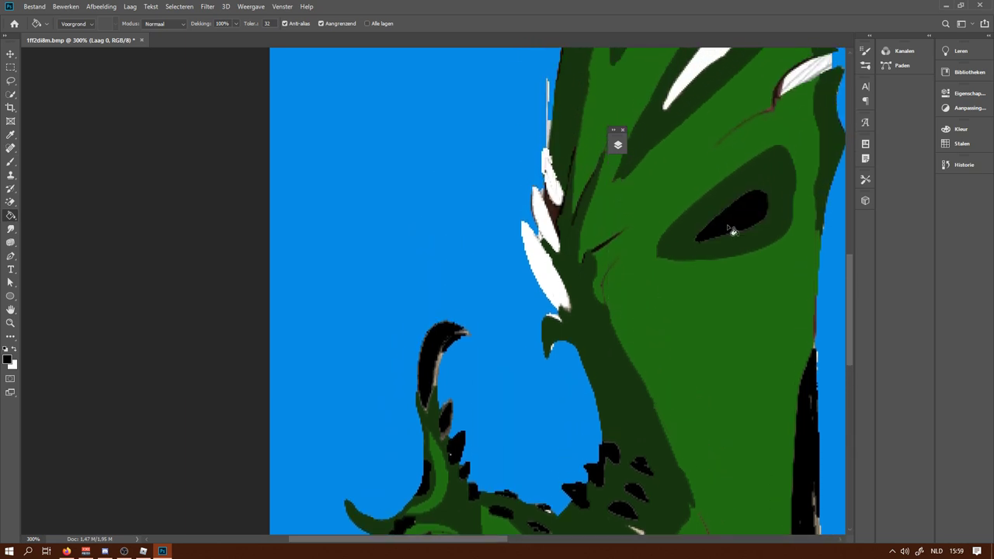
left_click(802, 76)
left_click(825, 70)
left_click(818, 64)
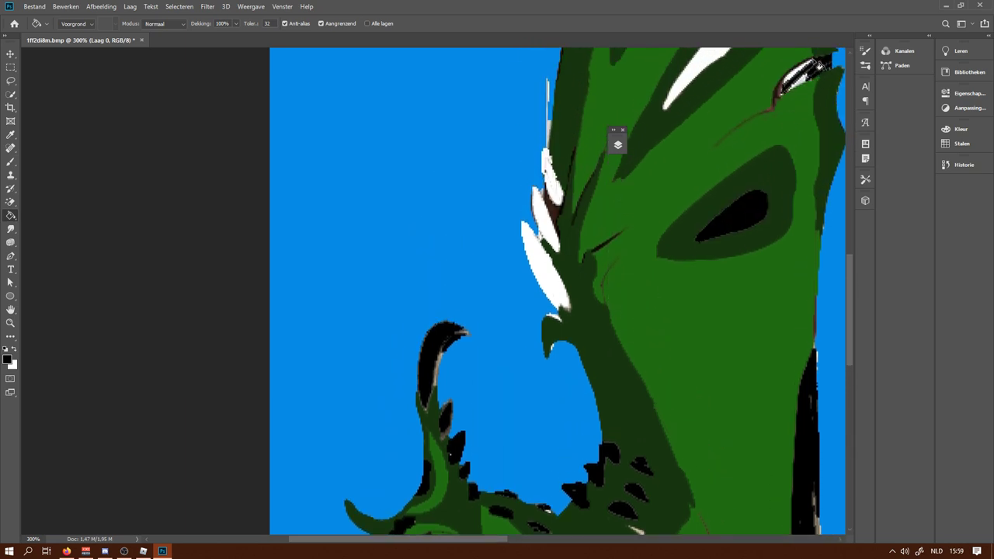
left_click(809, 67)
left_click(799, 75)
left_click(802, 78)
left_click(803, 80)
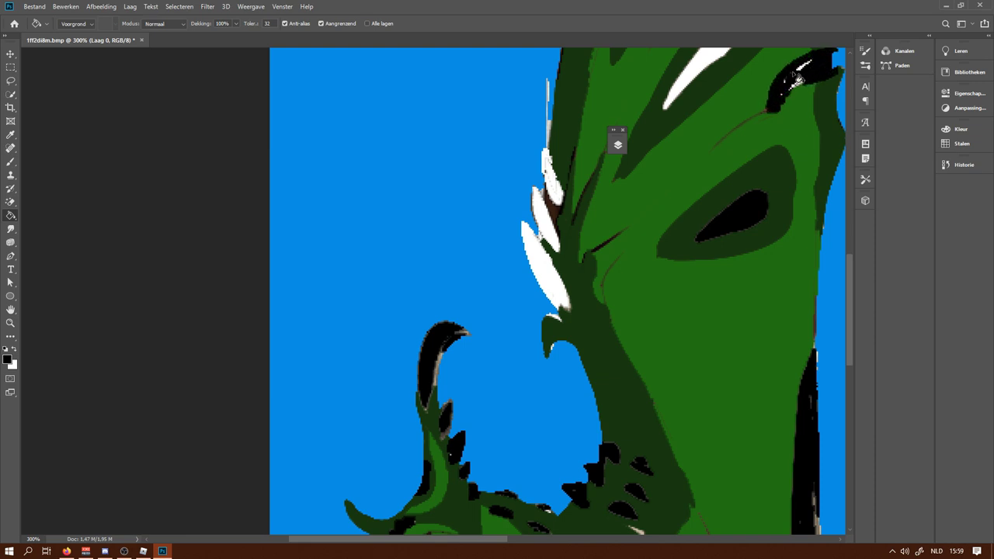
- Undo the misplaced fill on the wing's middle eye spot and fill only its white centre with black
left_click(695, 66)
scroll(707, 147, "up", 4)
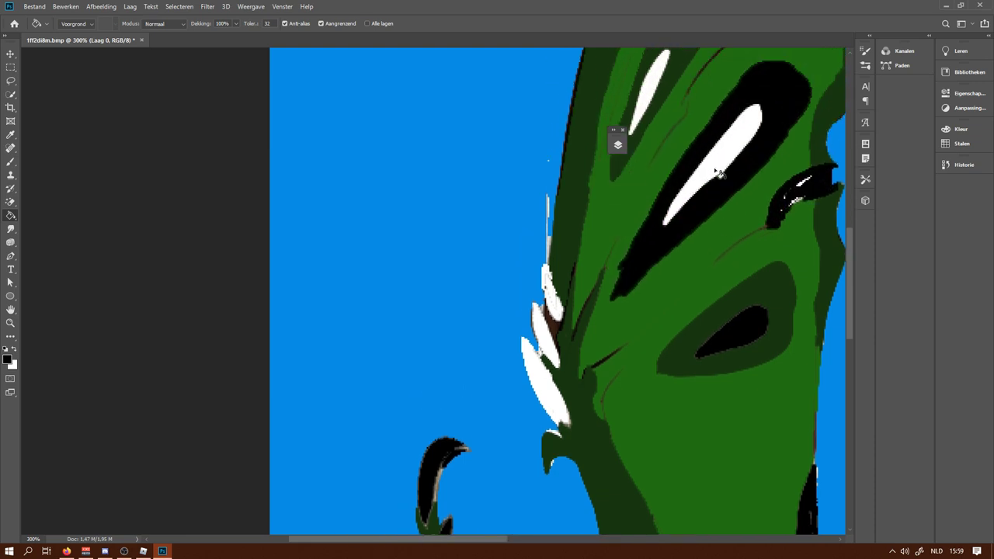
scroll(720, 174, "up", 1)
key("ctrl+z")
left_click(730, 210)
- Fill the white spikes on the wing's leading edge and the white centre of the uppermost eye spot with black
left_click(555, 383)
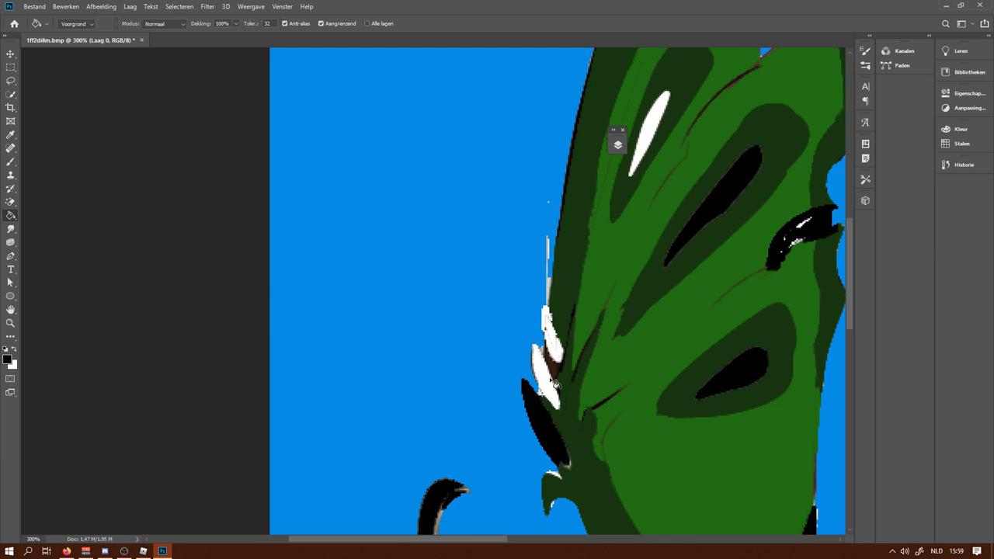
left_click(550, 380)
left_click(554, 336)
left_click(647, 138)
- Fill the white claw at the wing tip and the white patches below it along the leading edge with black
scroll(737, 233, "up", 1)
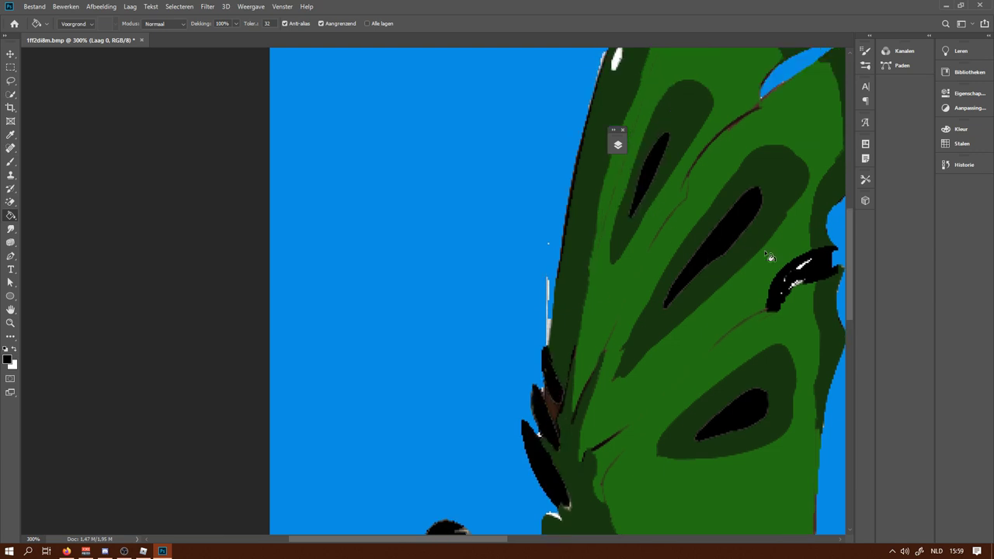
scroll(764, 250, "up", 1)
left_click_drag(849, 251, 849, 177)
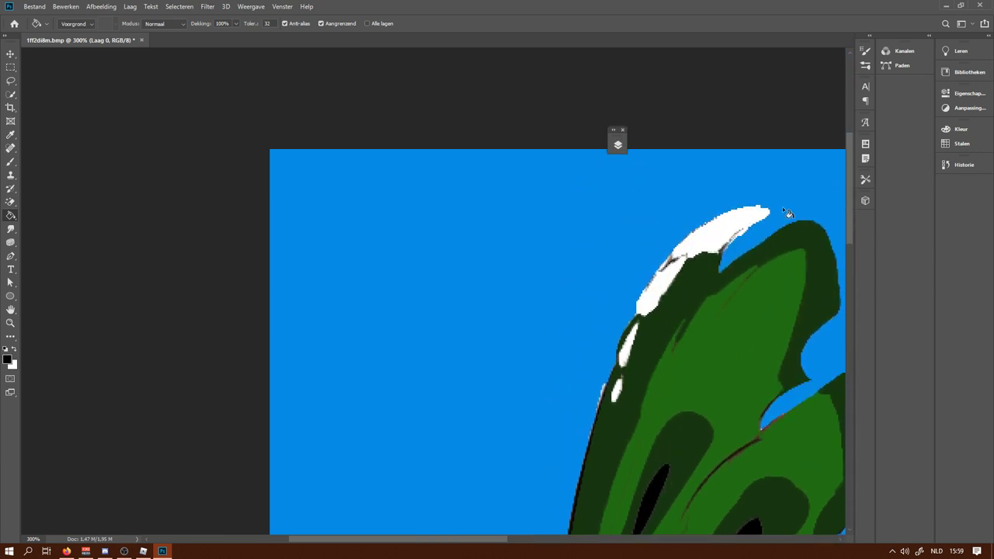
left_click(715, 235)
left_click(659, 297)
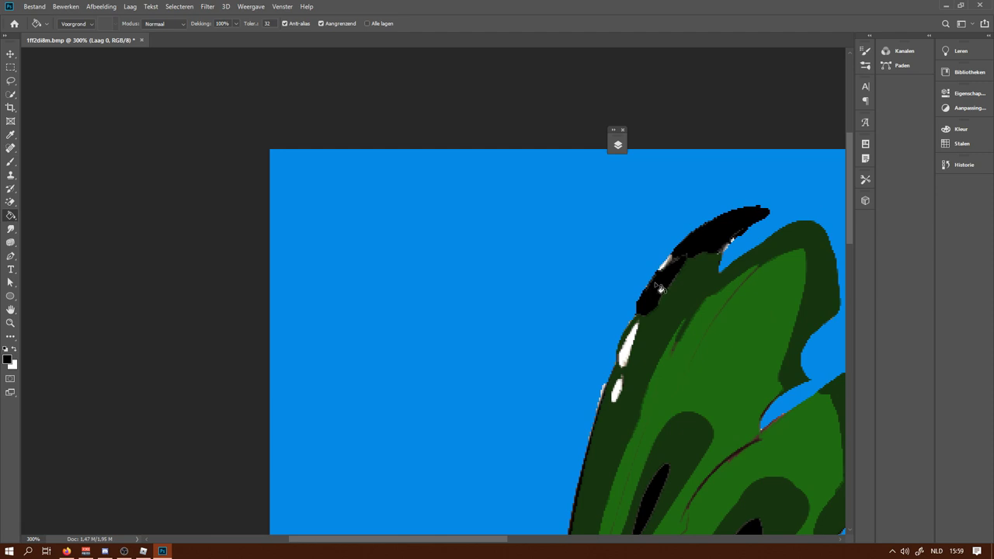
left_click(626, 348)
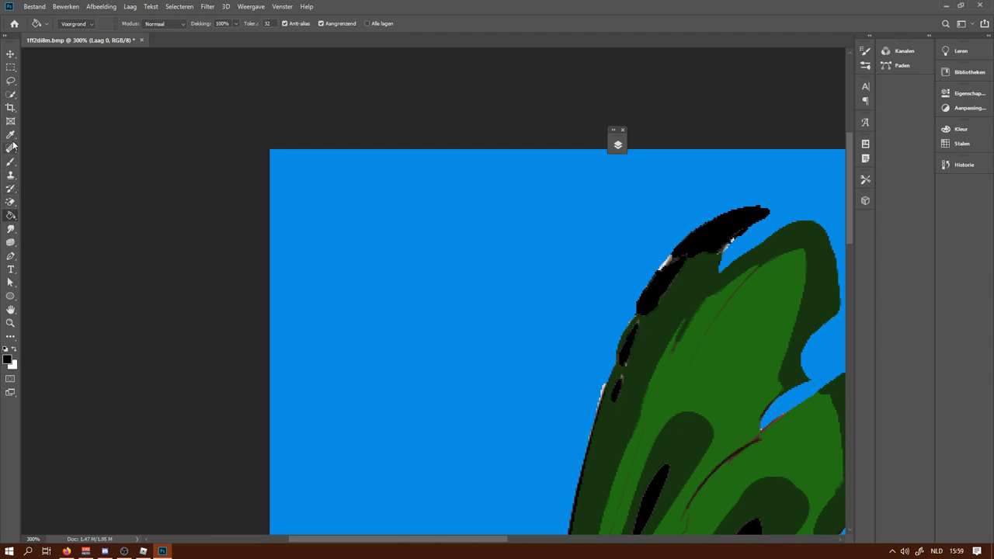
- Check the whole recoloured dragon at a reduced zoom and switch to the Roblox game
left_click(9, 325)
left_click_drag(483, 386, 427, 398)
mouse_move(355, 362)
left_mouse_down()
mouse_move(393, 355)
mouse_move(359, 358)
left_mouse_up()
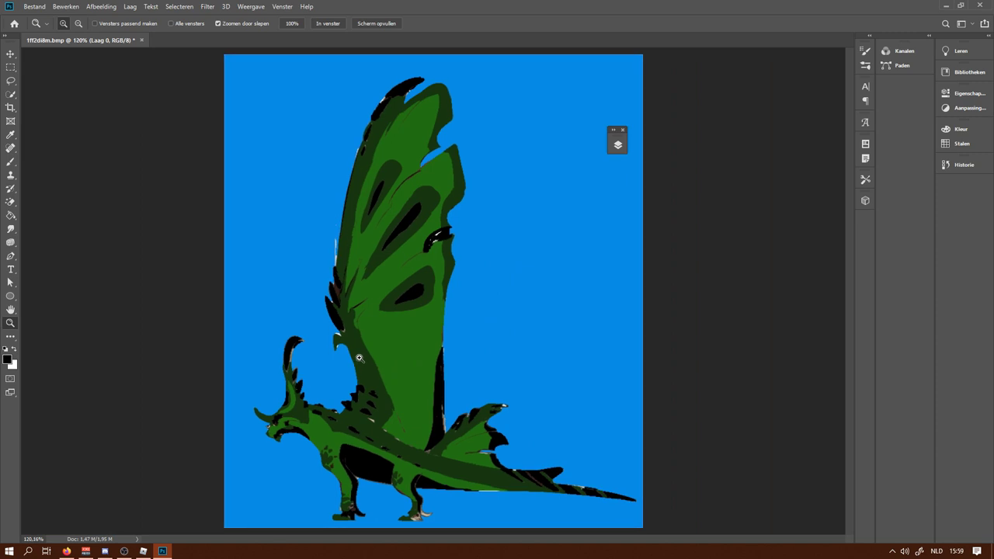
left_click(11, 216)
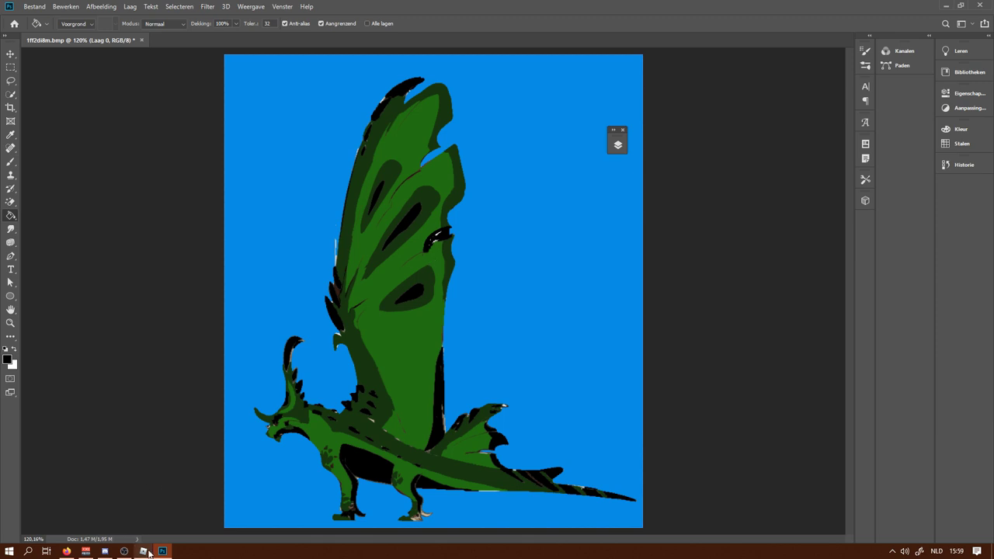
mouse_move(149, 553)
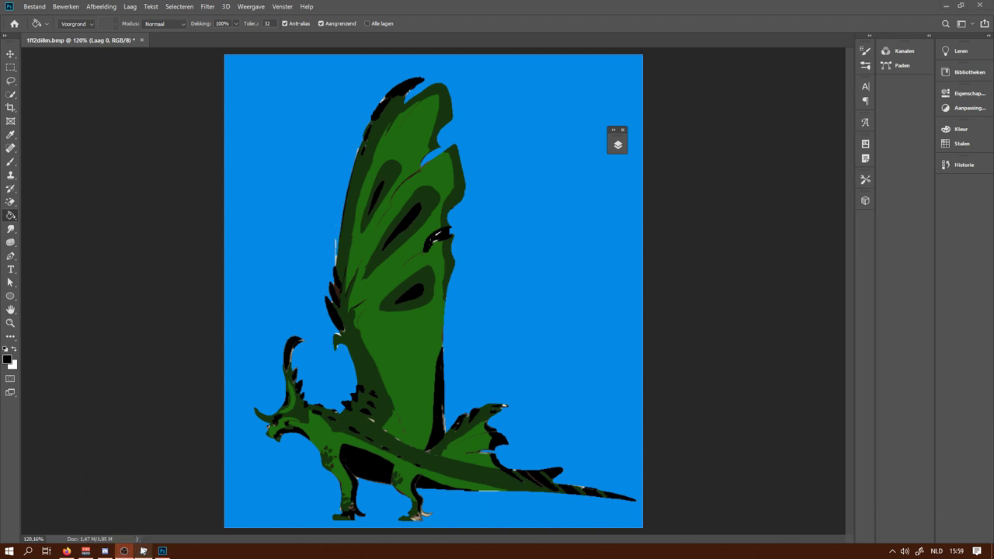
left_click(143, 550)
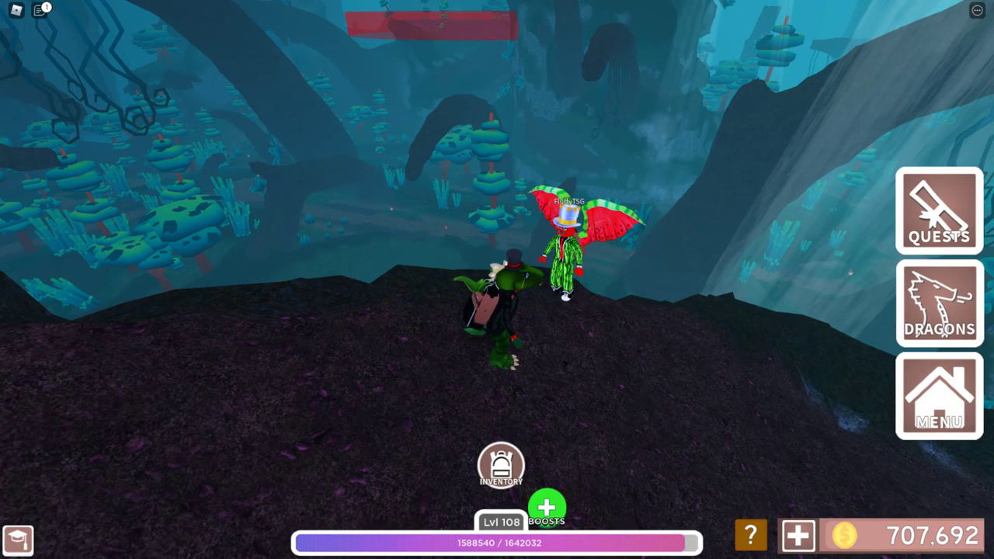
left_click_drag(576, 307, 577, 292)
key("d")
key("w")
key("s")
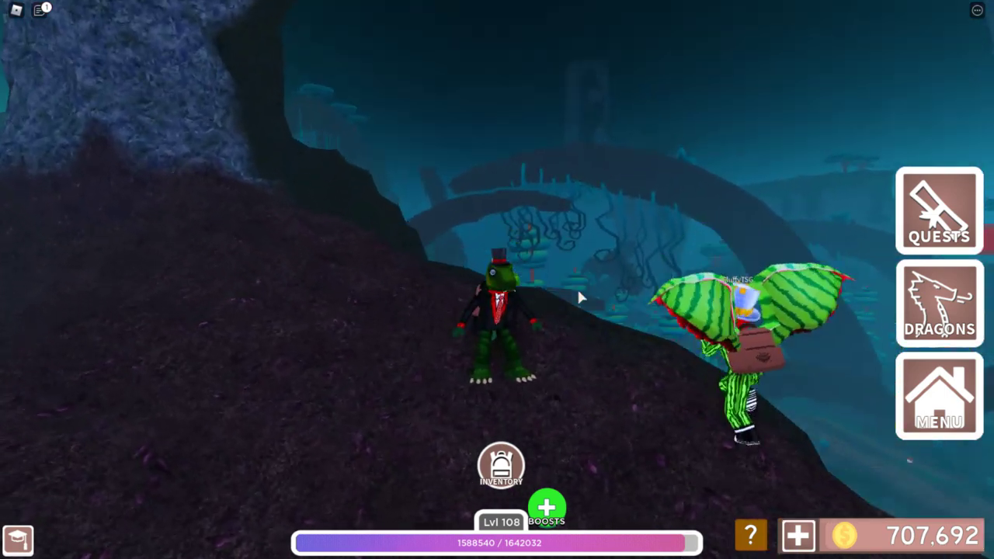
right_click(576, 287)
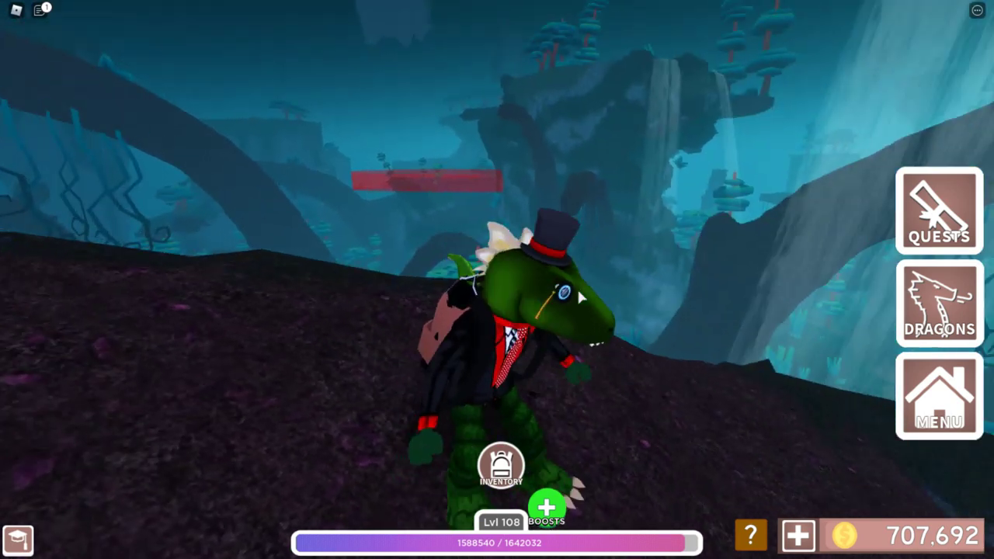
right_click(576, 286)
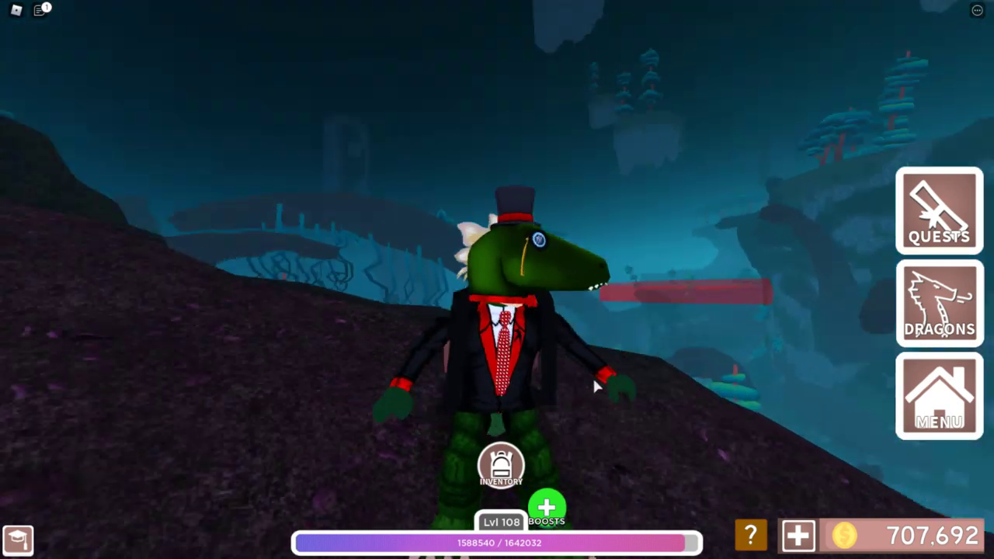
right_click(594, 380)
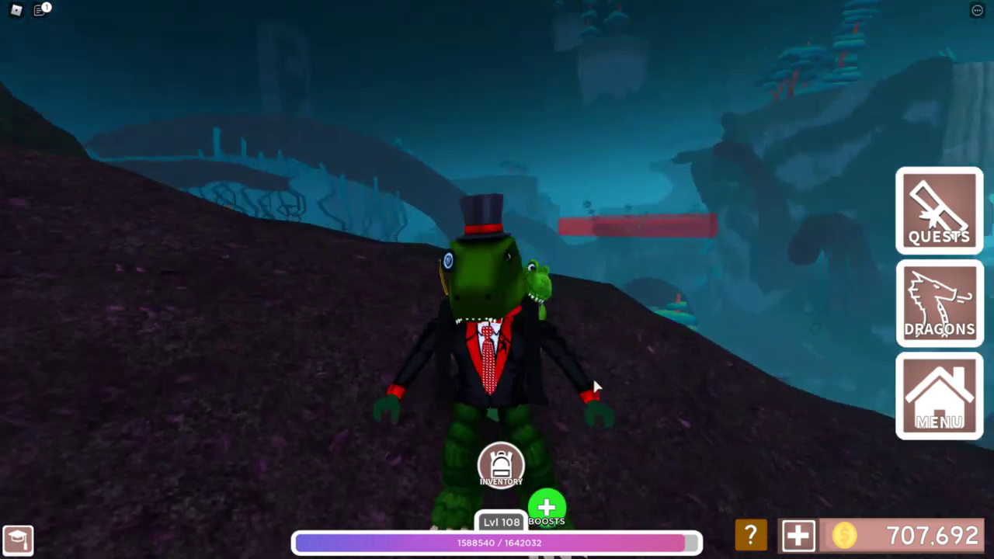
right_click(534, 336)
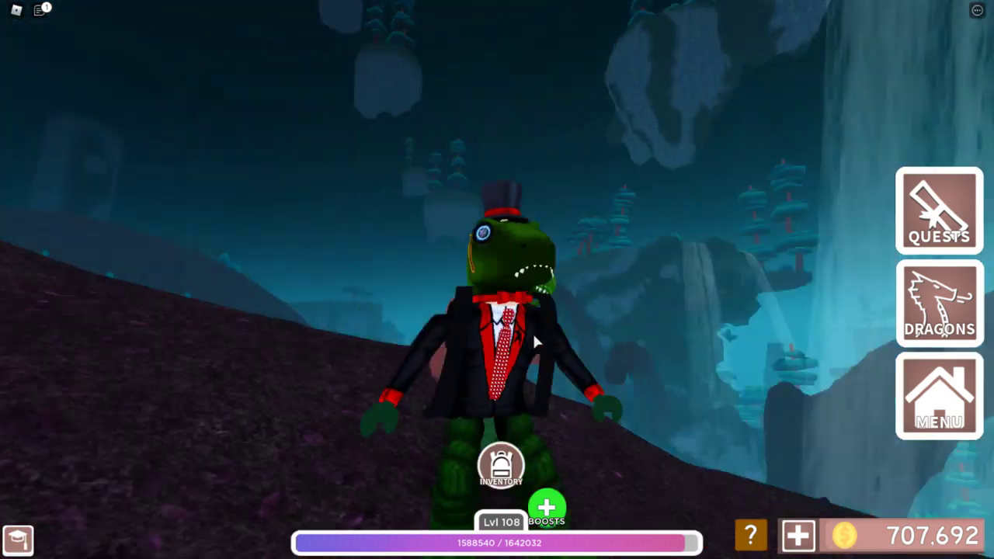
right_click(533, 338)
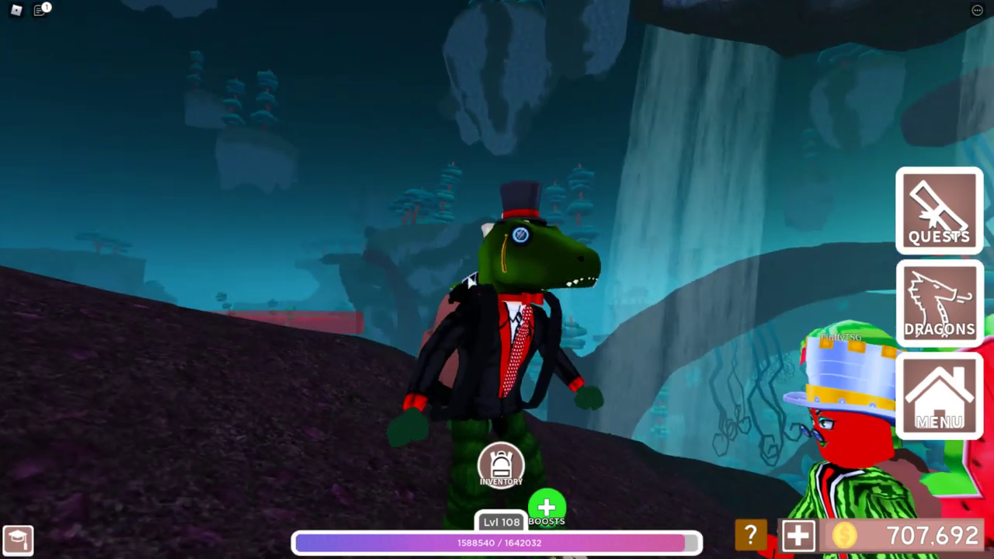
right_click(564, 342)
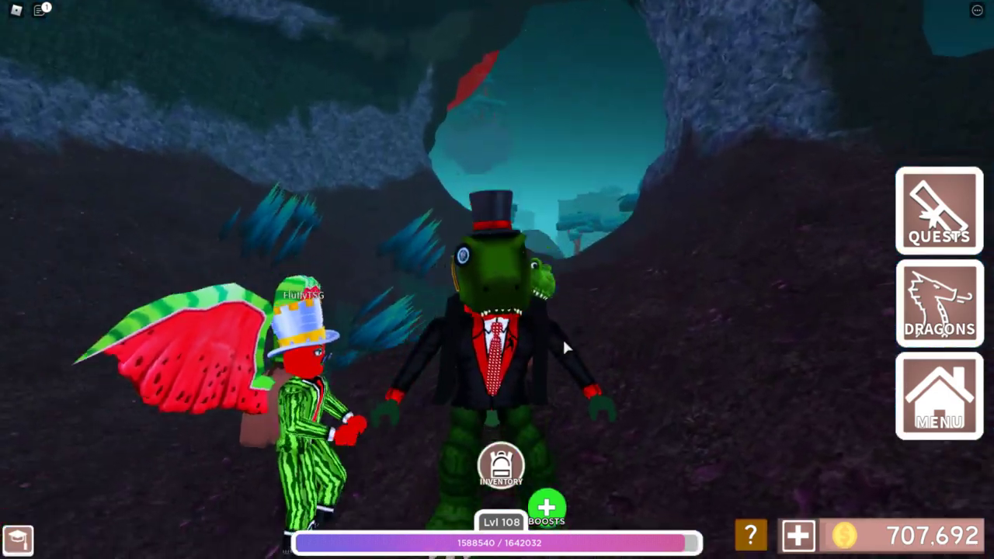
right_click(562, 337)
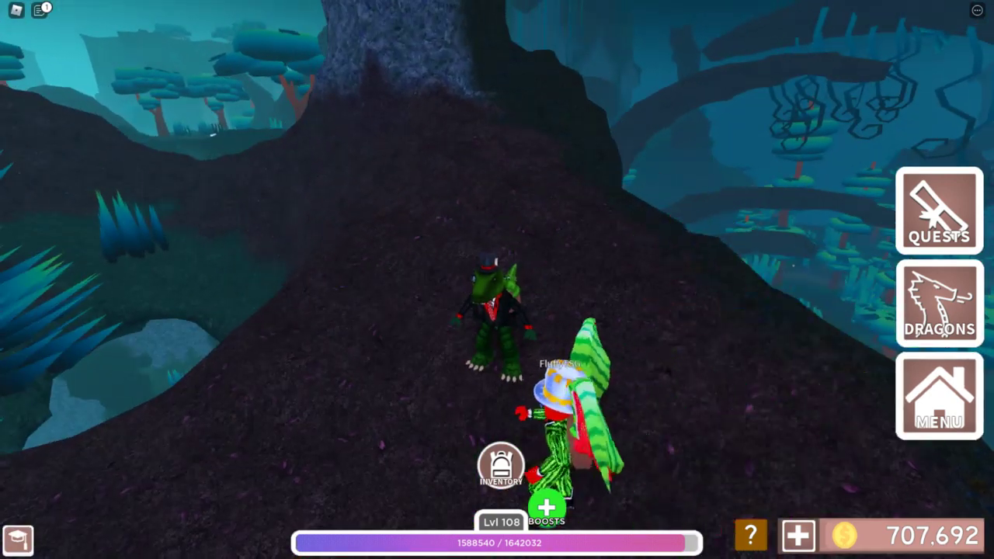
key("space")
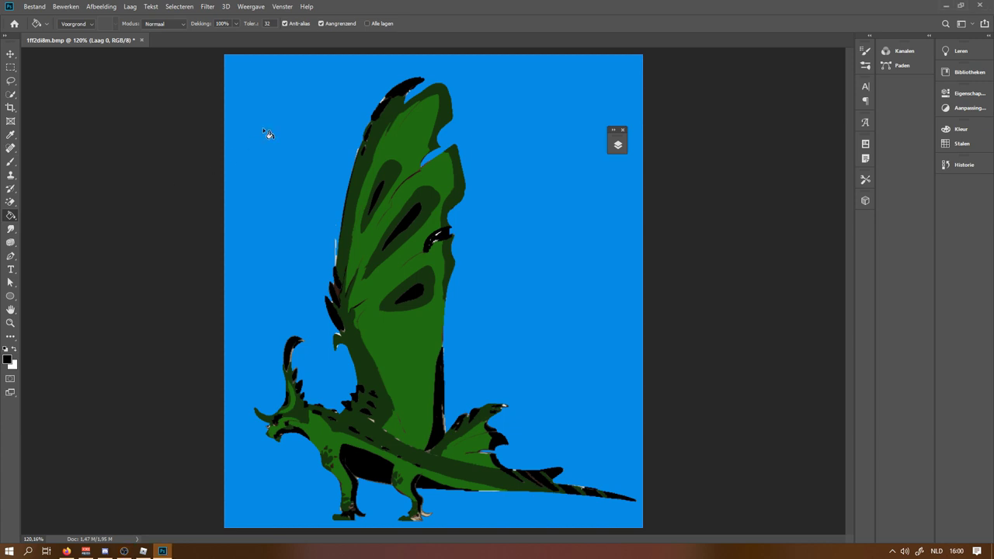
- Return to Photoshop and set the foreground colour to light green #9af58b
right_click(298, 149)
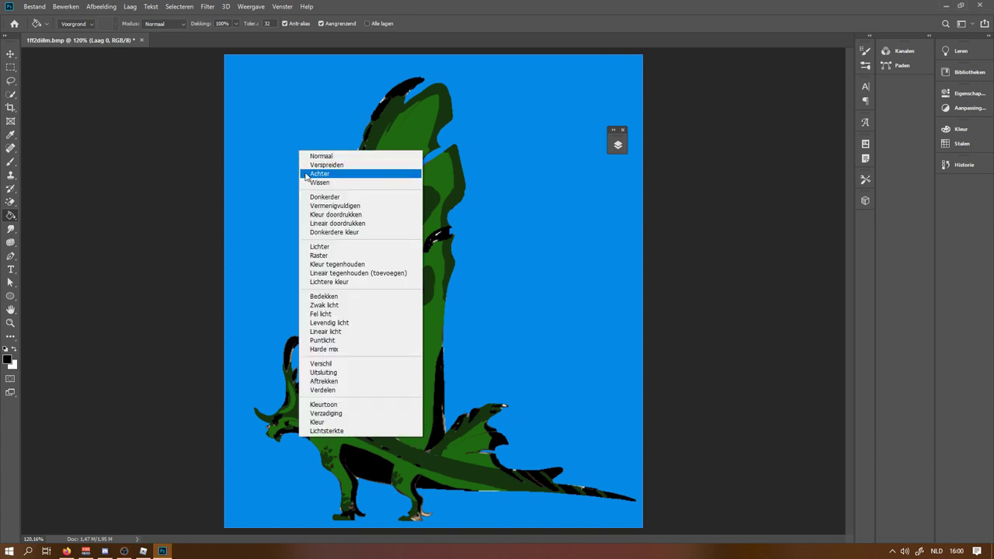
left_click(6, 359)
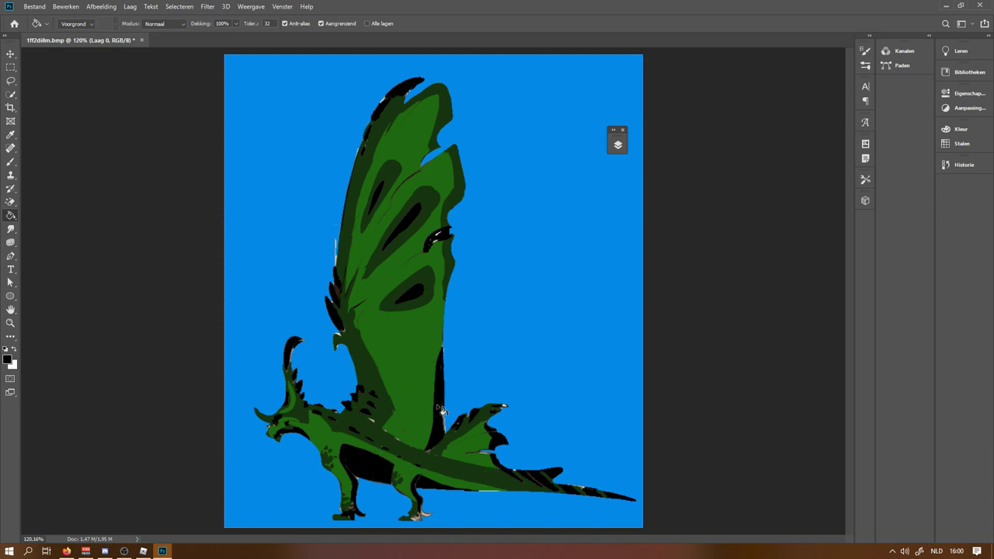
left_click(6, 359)
left_click(108, 327)
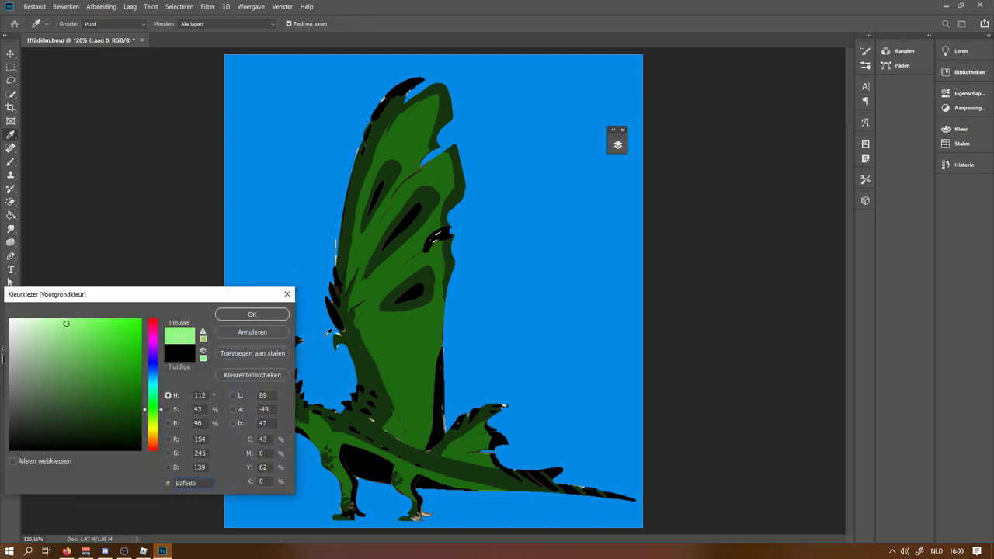
left_click(263, 317)
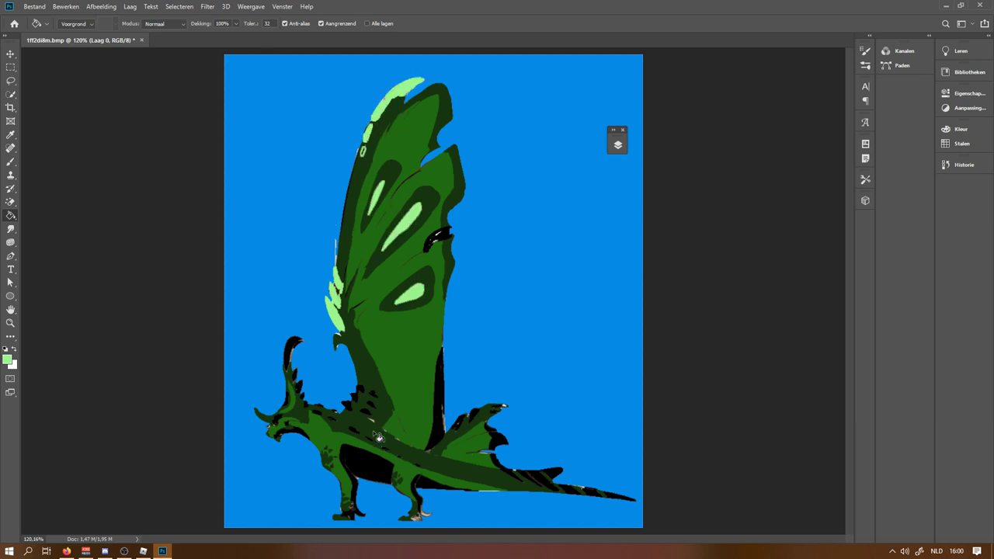
- Fill the dragon's black belly, the black strip along the wing's lower rear edge and the black back spikes with the light green
left_click(371, 476)
left_click(441, 409)
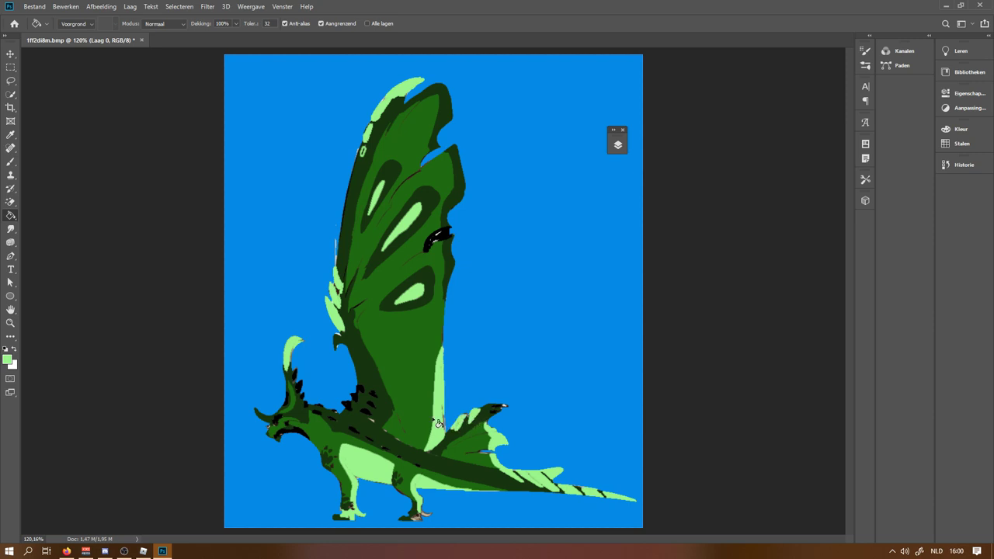
left_click(362, 400)
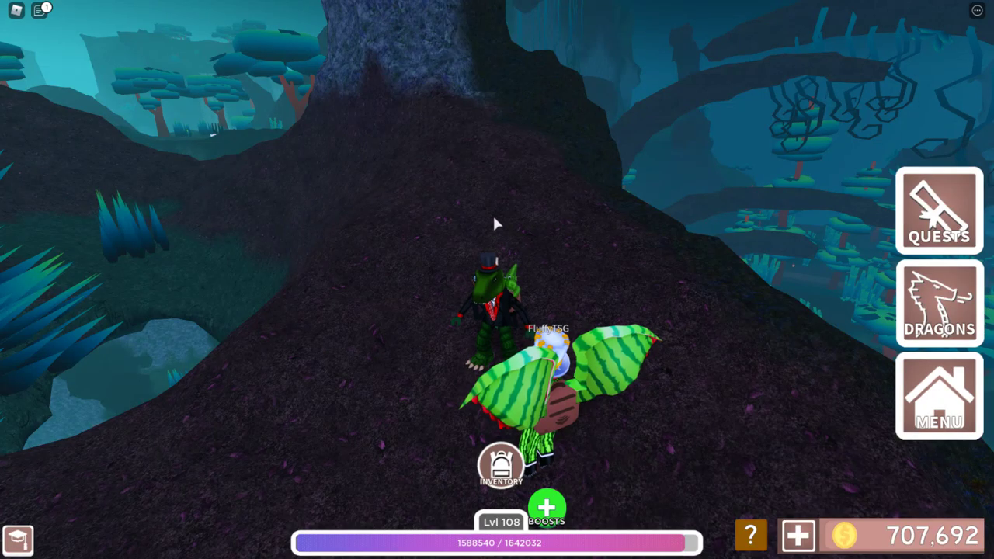
left_click_drag(492, 213, 541, 156)
key("w")
key("w")
key("w")
key("w")
key("d")
key("w")
key("w")
key("s")
key("d")
scroll(574, 148, "up", 2)
key("s")
key("w")
key("d")
scroll(575, 148, "down", 2)
key("w")
scroll(541, 156, "up", 3)
key("d")
key("s")
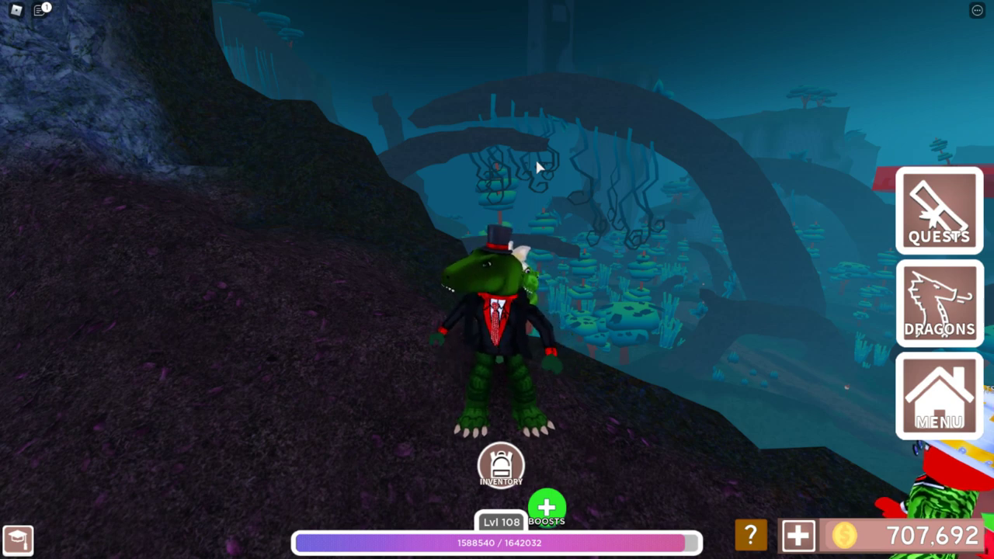
key("w")
left_click_drag(537, 161, 543, 158)
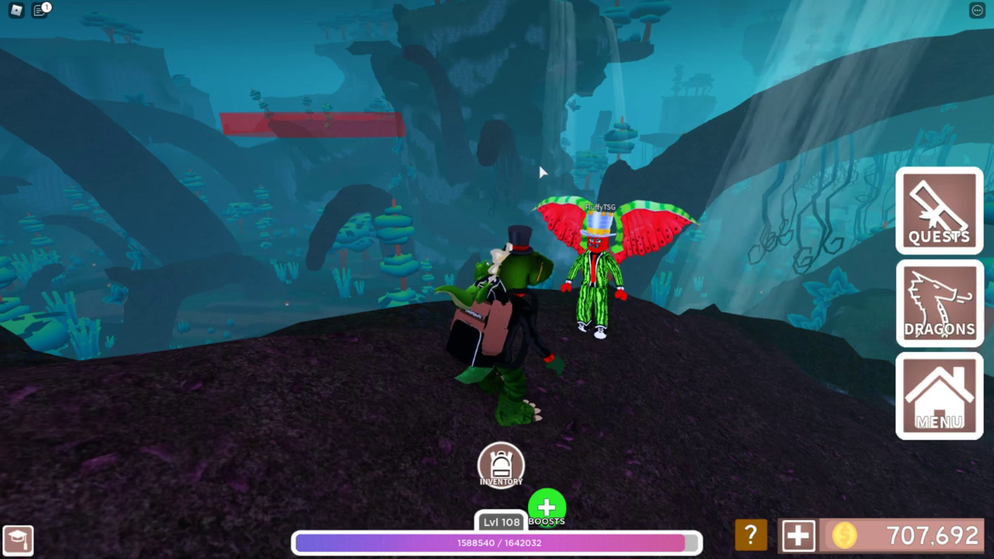
left_click_drag(537, 166, 541, 178)
scroll(541, 178, "down", 3)
key("w")
scroll(540, 178, "down", 3)
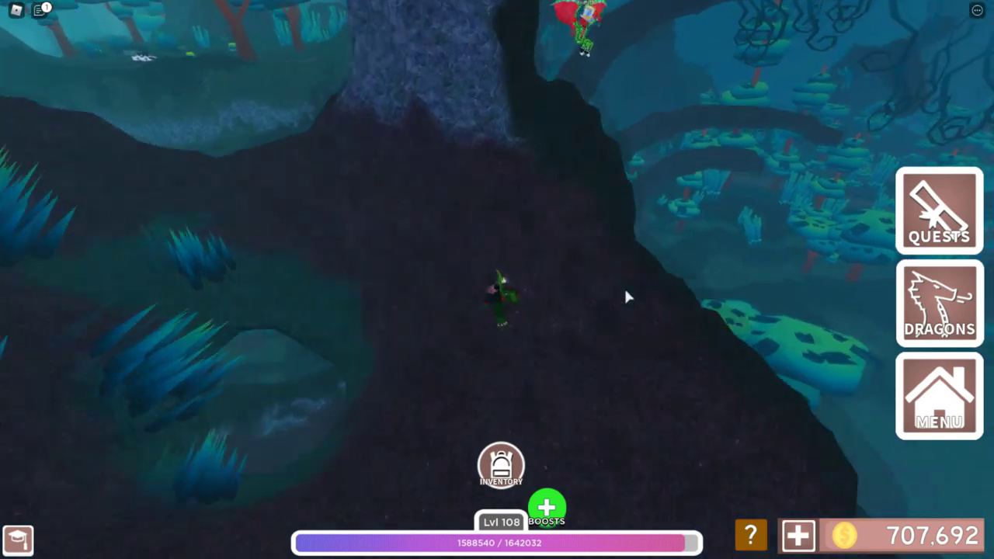
left_click_drag(626, 292, 633, 294)
scroll(626, 292, "up", 3)
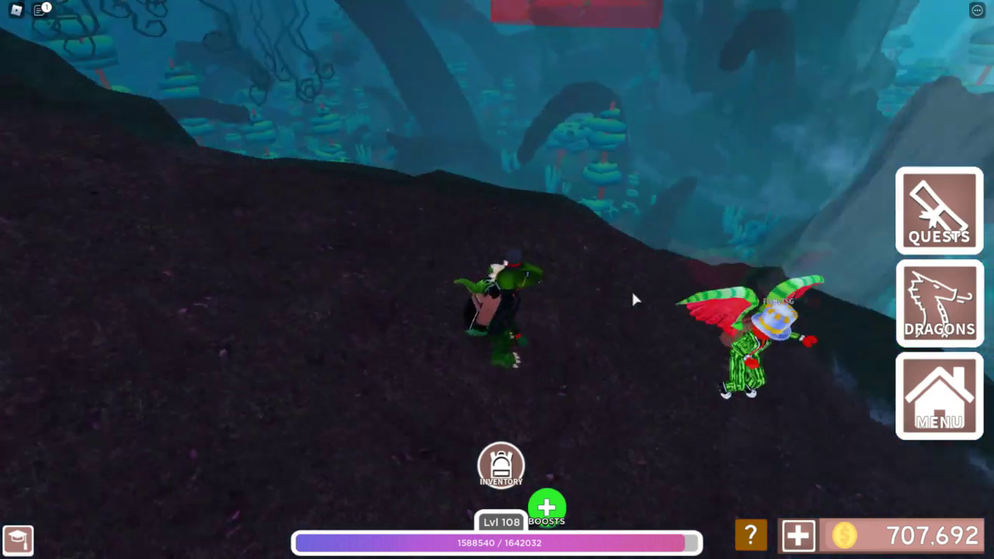
- Look through the list of owned dragons in the Roblox game and close it
left_click(940, 307)
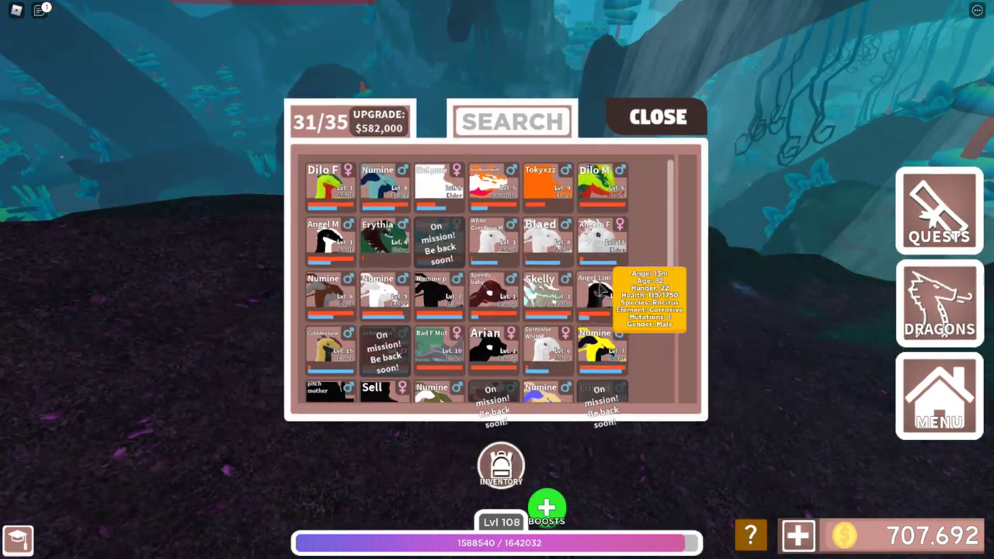
scroll(600, 291, "down", 3)
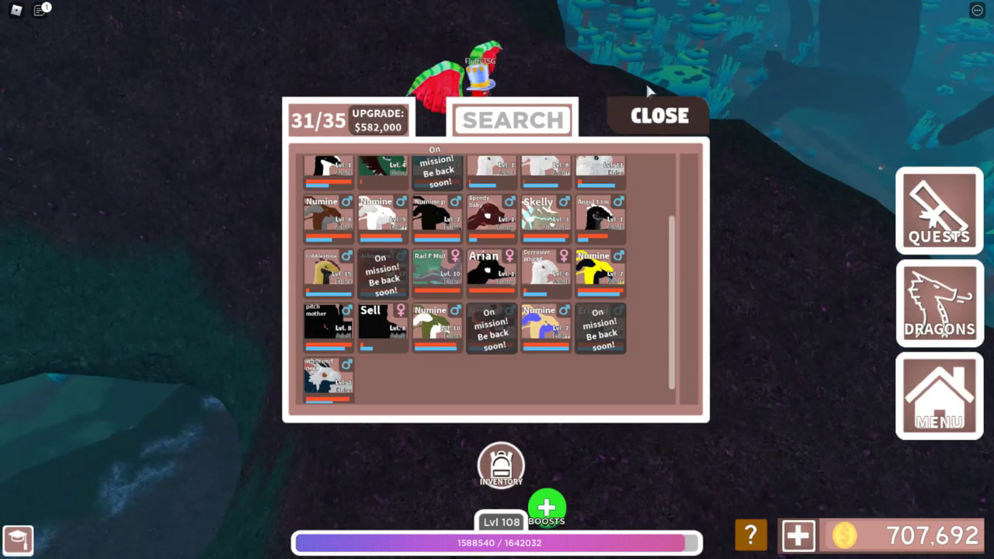
left_click(653, 115)
key("w")
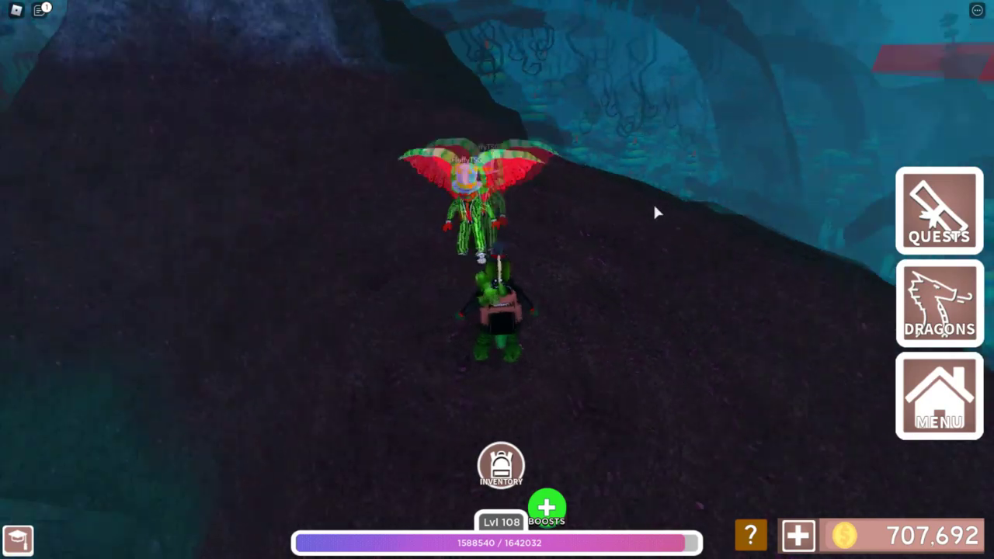
key("d")
- Select the dragon Cobblestone from the owned dragons and equip it beside the character
left_click(918, 303)
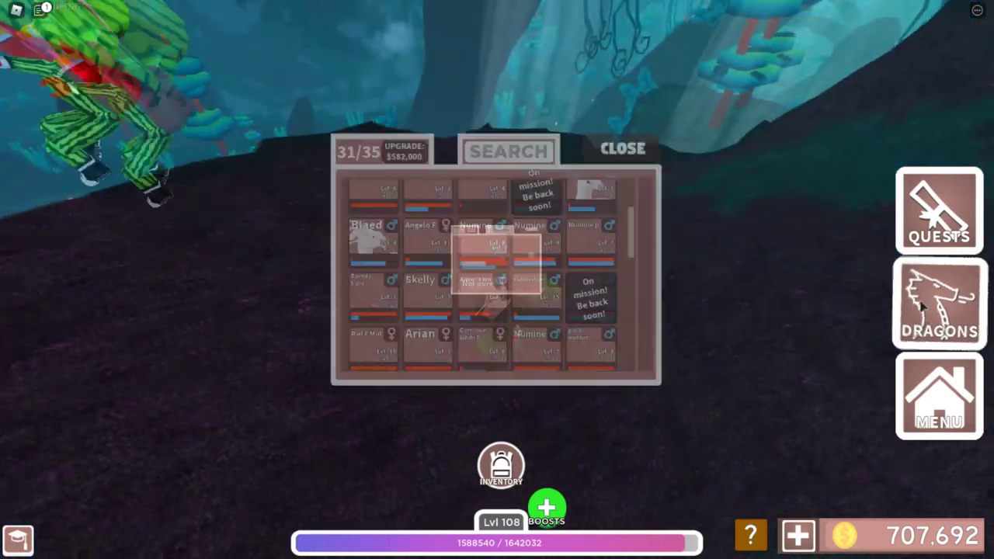
left_click(336, 334)
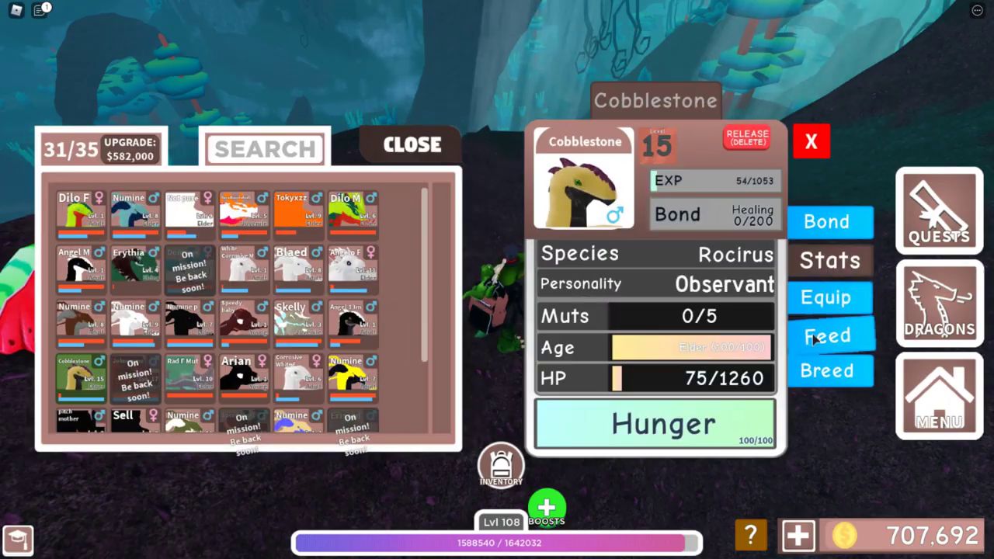
left_click(826, 300)
right_click(582, 249)
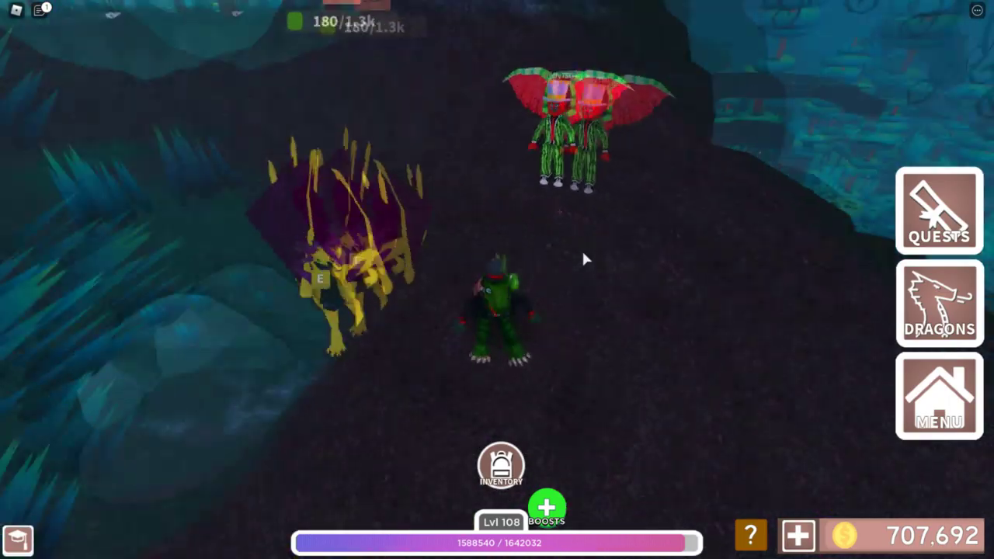
key("w")
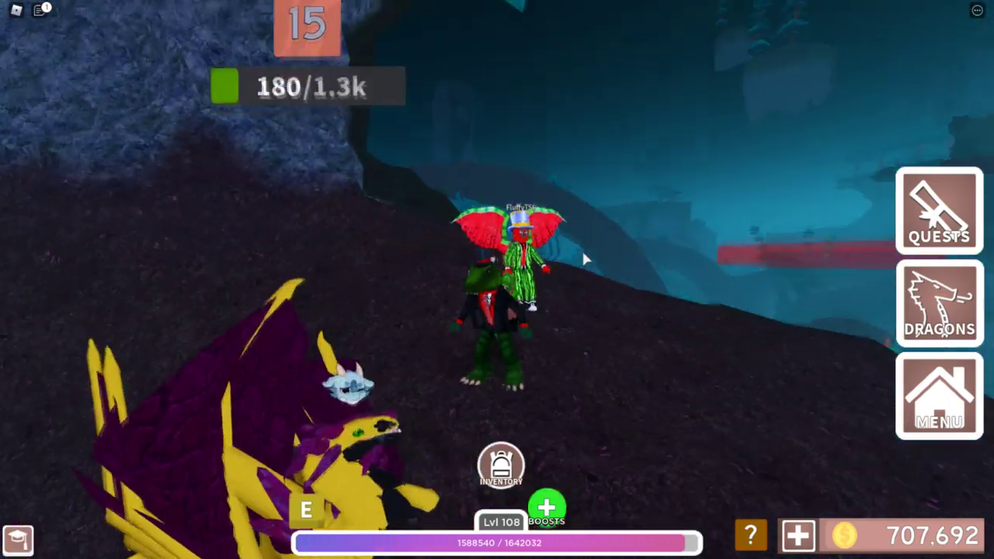